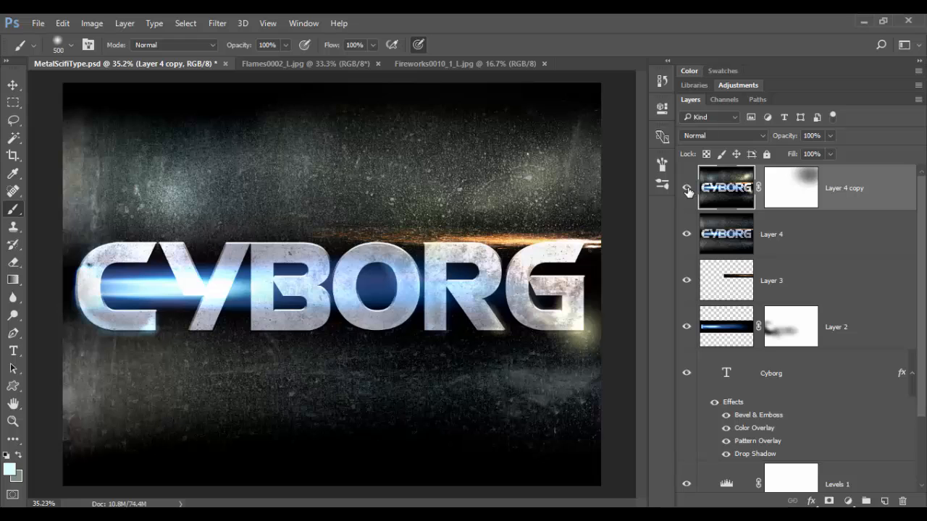
Hide Layer 4 copy, Layer 4, Layer 3 and Layer 2 so only the Cyborg text and background remain
left_click(687, 190)
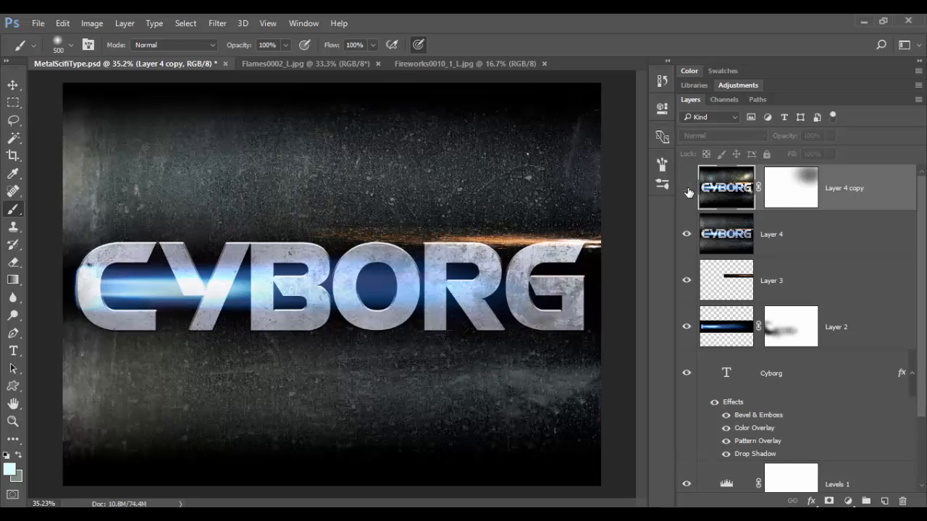
left_click(687, 237)
left_click(685, 281)
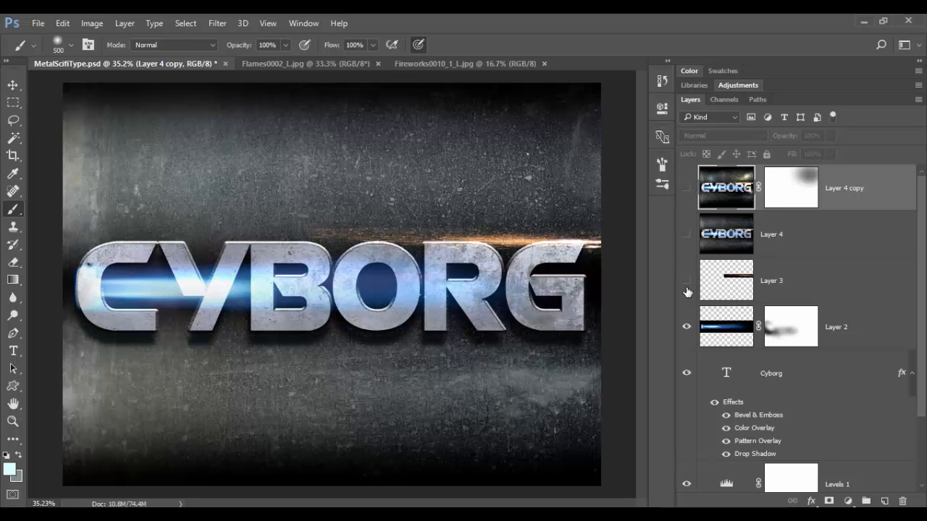
left_click(686, 327)
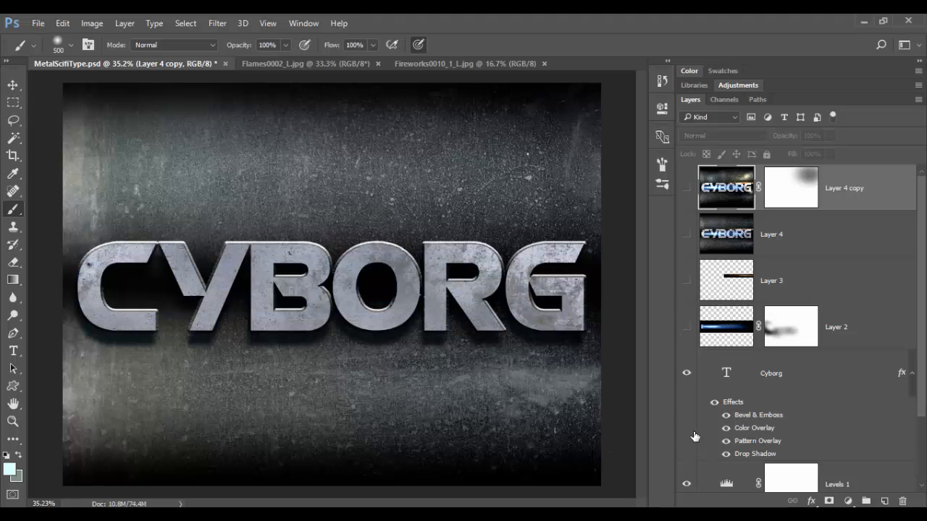
Select the Cyborg text layer and compare it with its Drop Shadow effect off and on
left_click(803, 379)
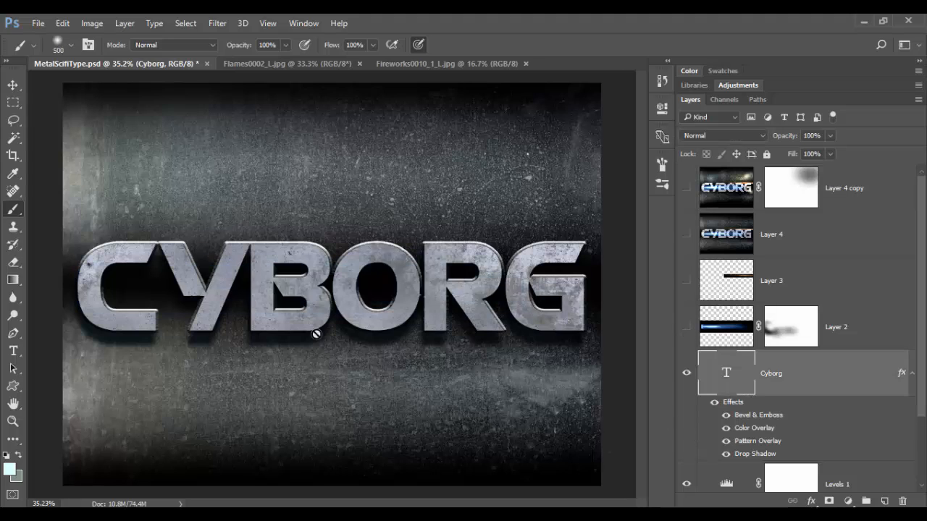
left_click(727, 456)
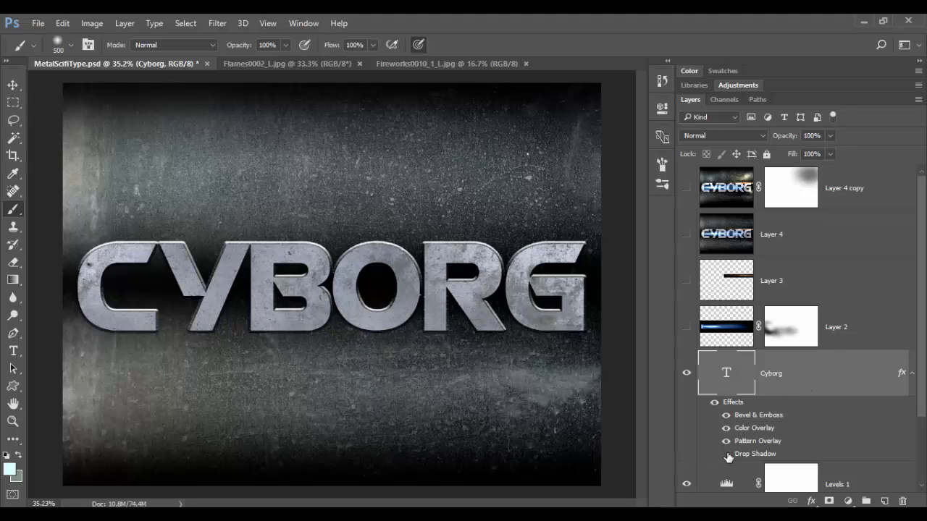
left_click(727, 454)
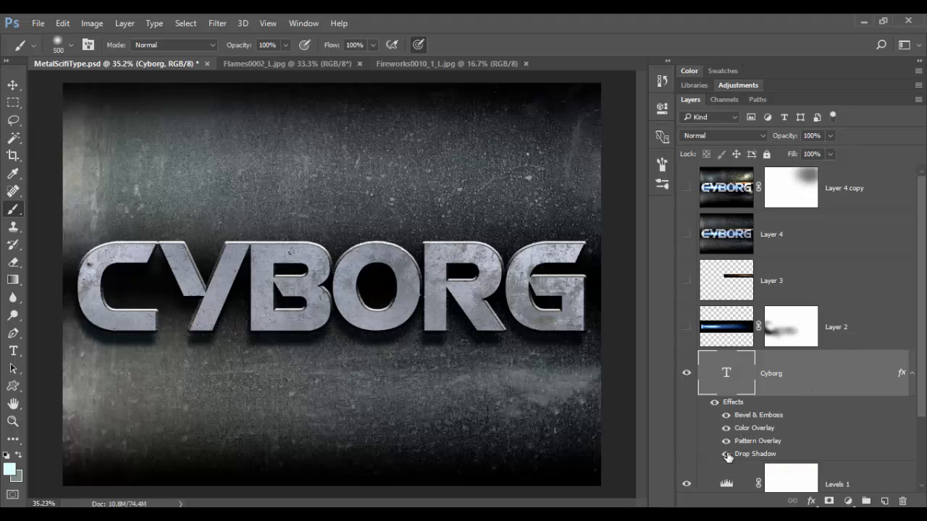
Adjust the Cyborg text's Drop Shadow to 50% opacity, 76° angle, 95 px distance, 10% spread and 9 px size
double_click(819, 386)
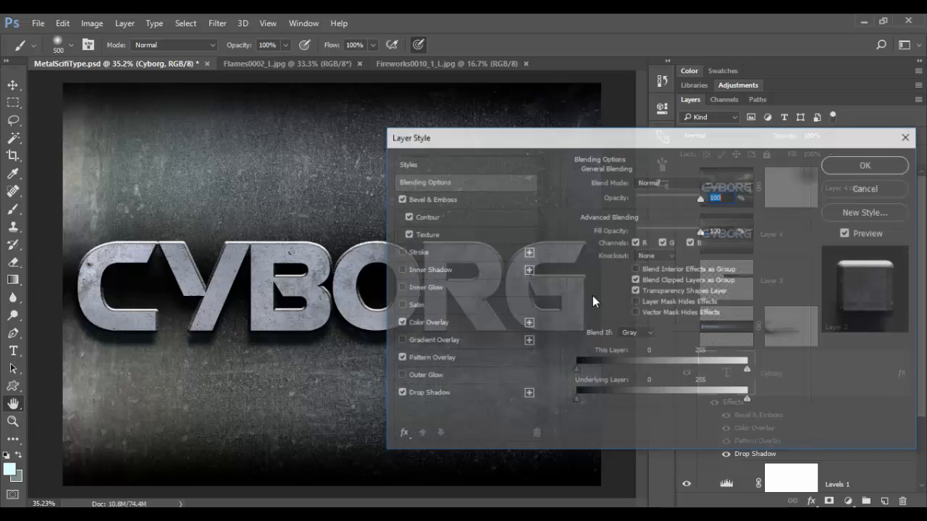
left_click(448, 394)
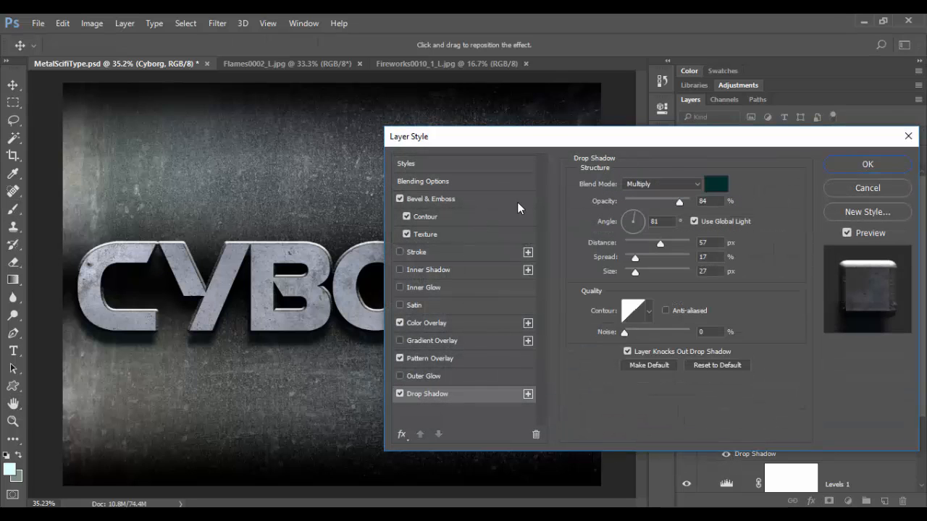
left_click_drag(524, 136, 597, 117)
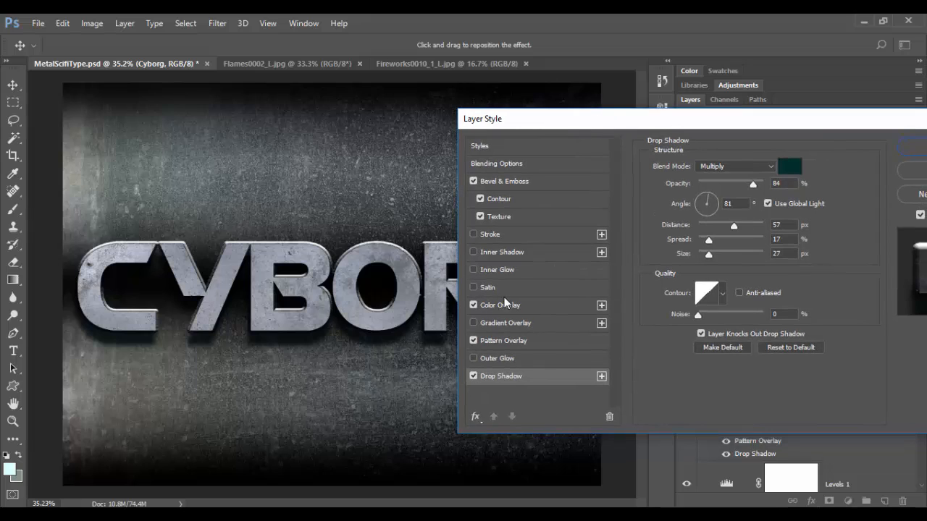
mouse_move(347, 323)
left_mouse_down()
mouse_move(344, 332)
mouse_move(301, 348)
mouse_move(323, 323)
mouse_move(345, 326)
left_mouse_up()
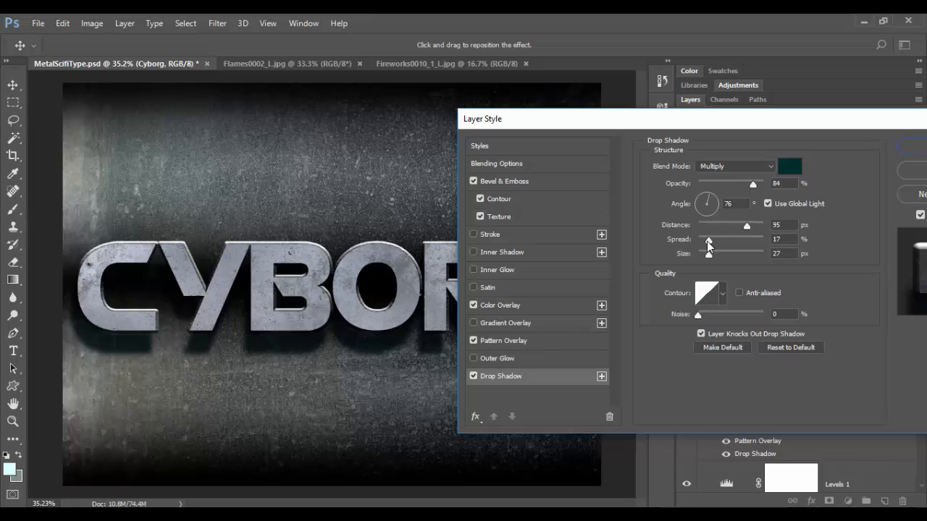
mouse_move(708, 246)
left_mouse_down()
mouse_move(721, 245)
mouse_move(701, 240)
mouse_move(704, 254)
left_mouse_up()
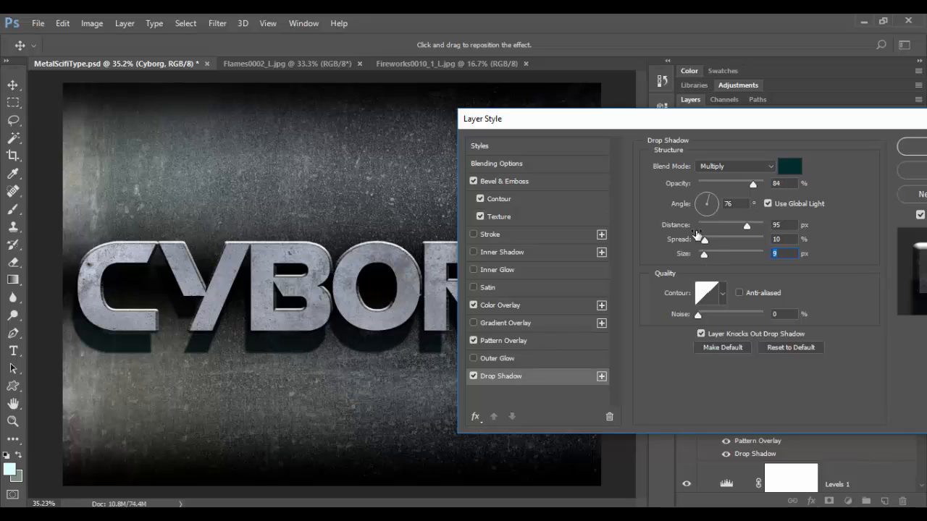
left_click_drag(723, 128, 701, 165)
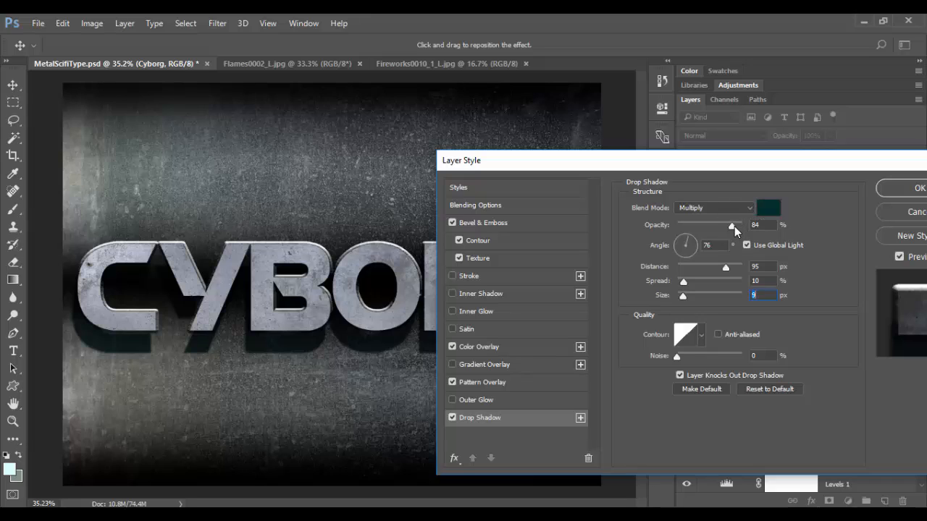
left_click_drag(735, 225, 709, 223)
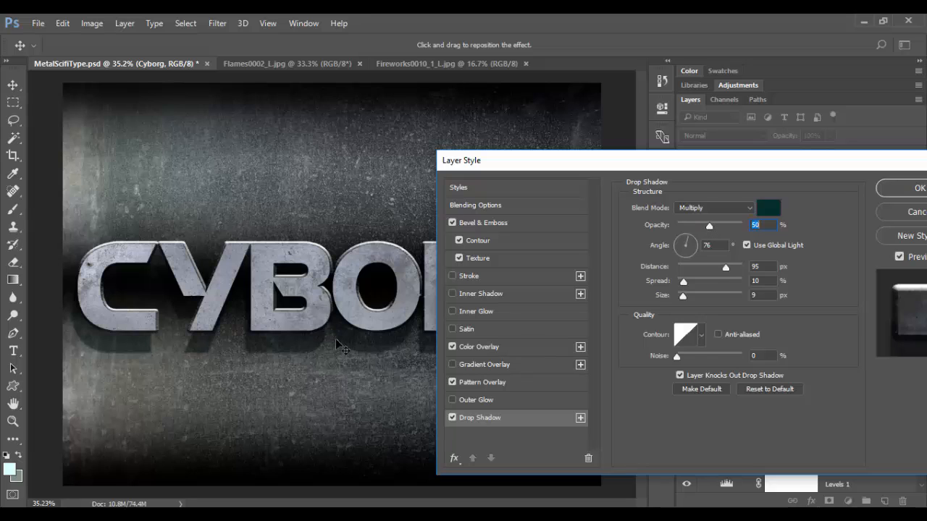
left_click(902, 190)
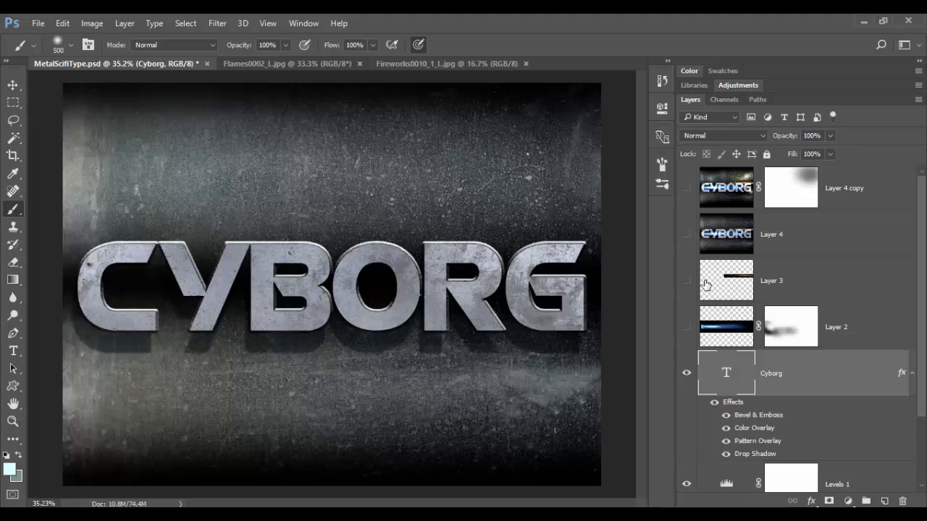
Check Layer 2 and Layer 3 on and off, and view the source images Flames0002_L.jpg and Fireworks0010_1_L.jpg
left_click(686, 329)
left_click(685, 329)
left_click(686, 281)
left_click(686, 281)
left_click(281, 64)
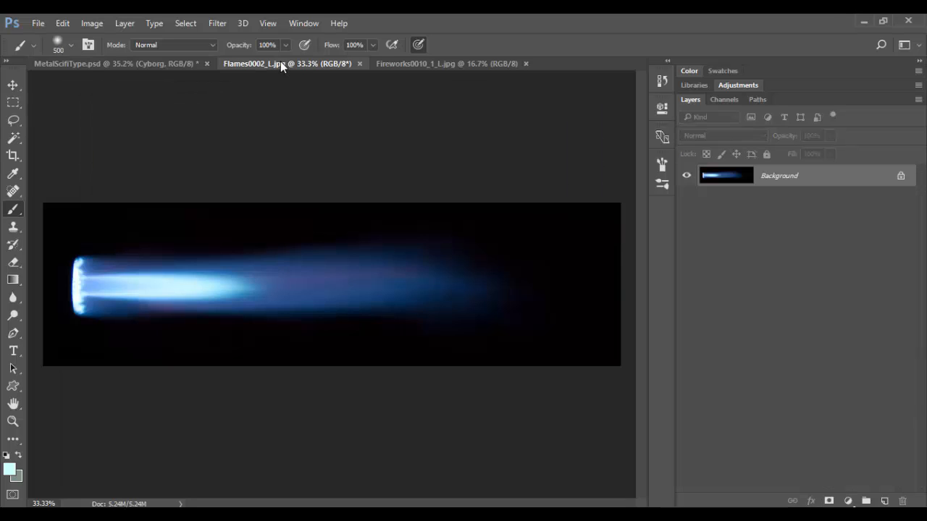
left_click(449, 64)
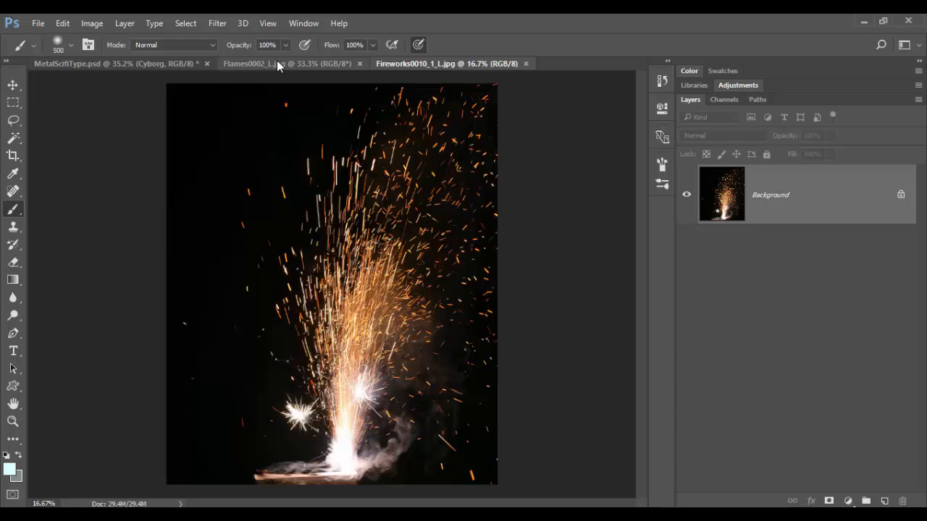
left_click(280, 64)
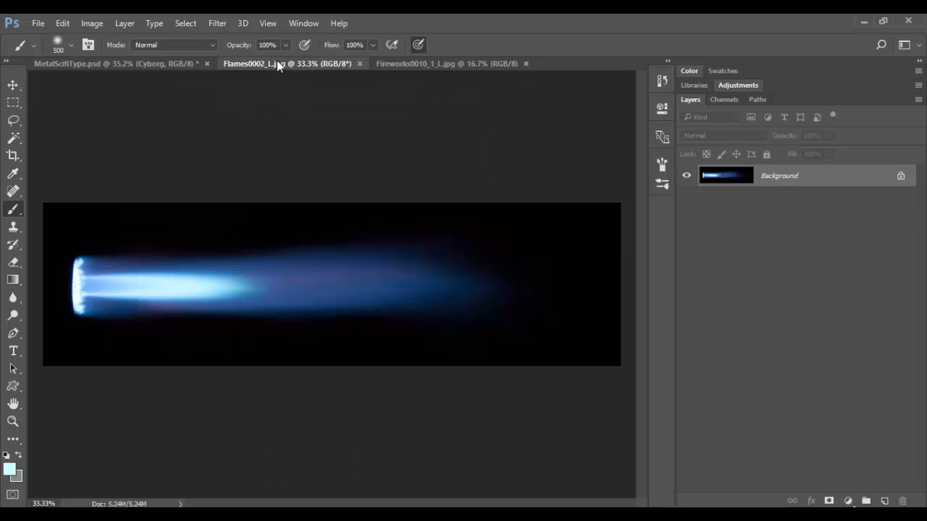
Copy the sparks image from Fireworks0010_1_L.jpg into MetalScifiType.psd above the Cyborg text layer and center it over the canvas
left_click(460, 63)
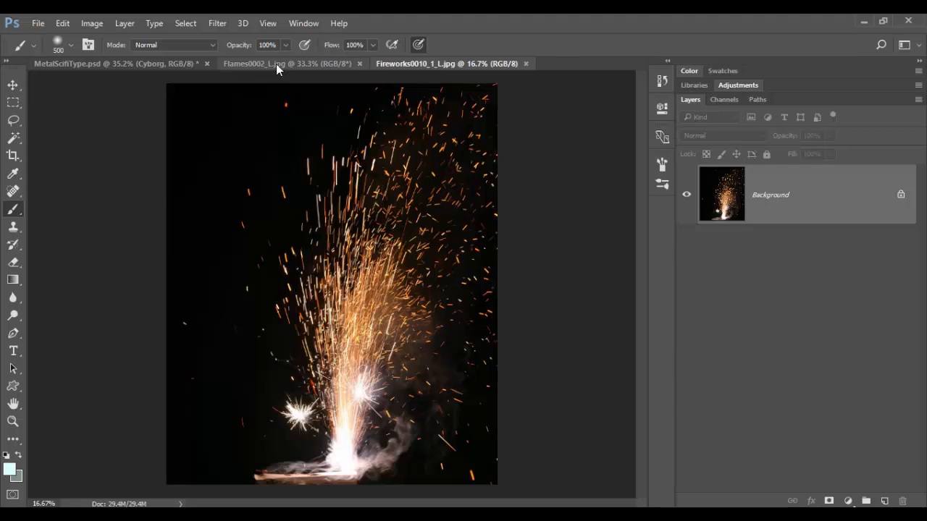
left_click(13, 84)
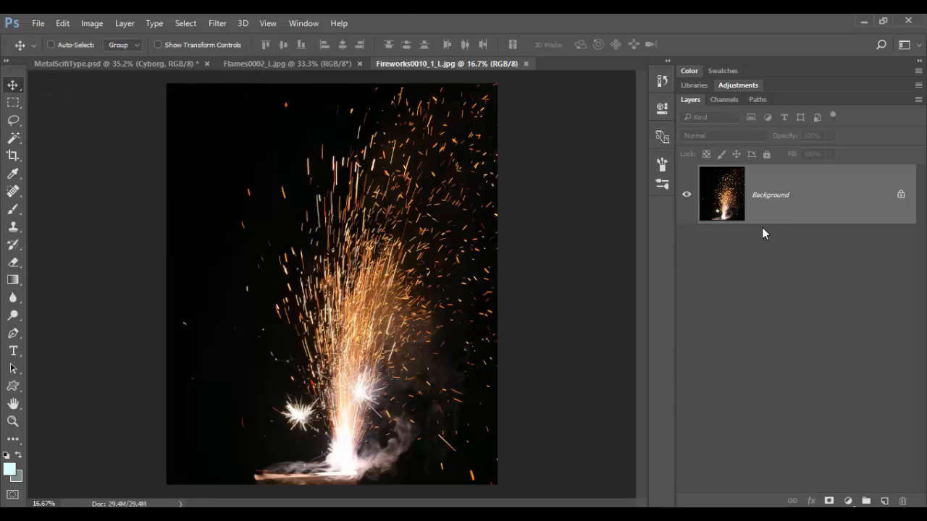
left_click_drag(339, 235, 391, 329)
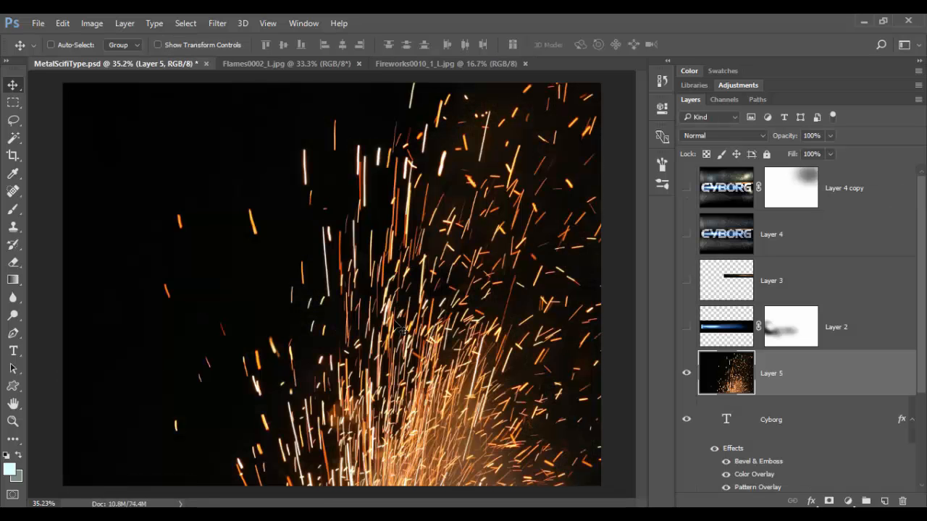
left_click_drag(378, 385, 376, 282)
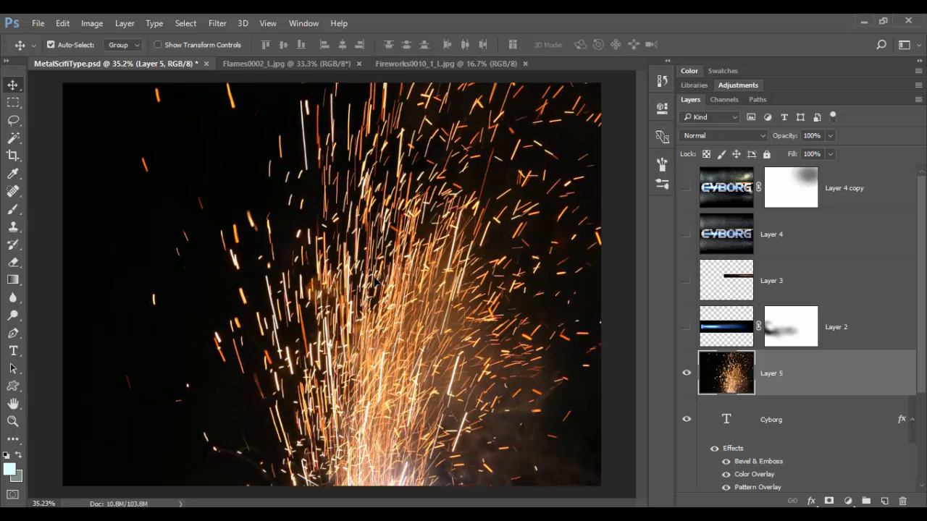
Scale the sparks layer down to a tall narrow strip of about 27% width and 62% height over the text
key("ctrl+minus")
key("ctrl+minus")
key("ctrl+minus")
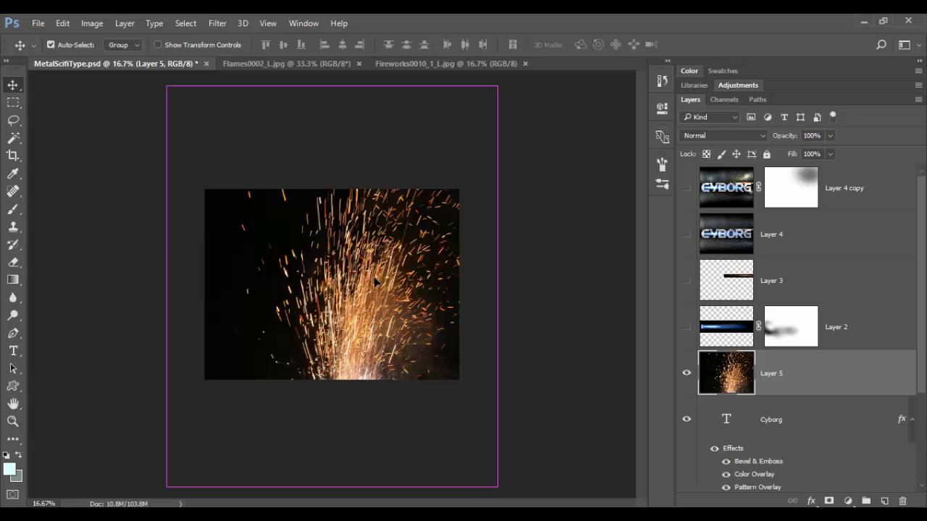
key("ctrl+t")
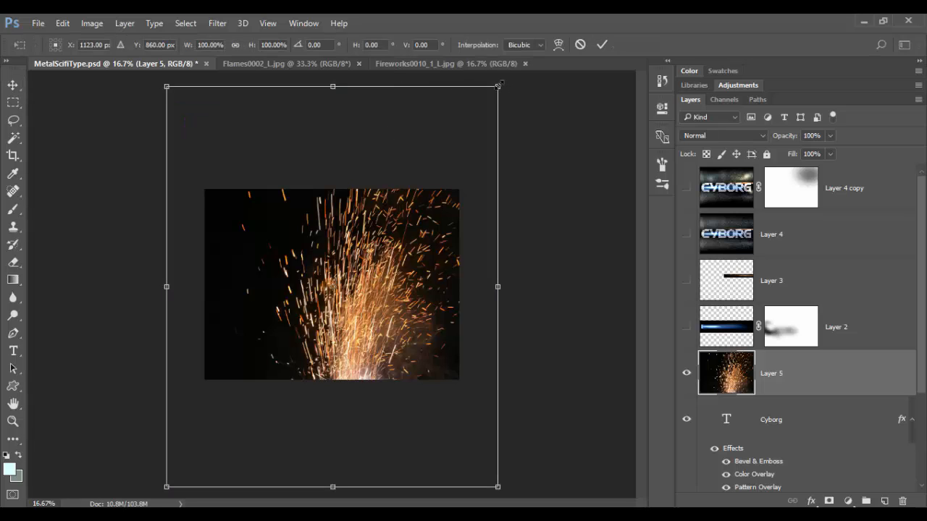
left_click_drag(499, 85, 373, 240)
left_click_drag(331, 311, 422, 235)
left_click_drag(463, 287, 349, 290)
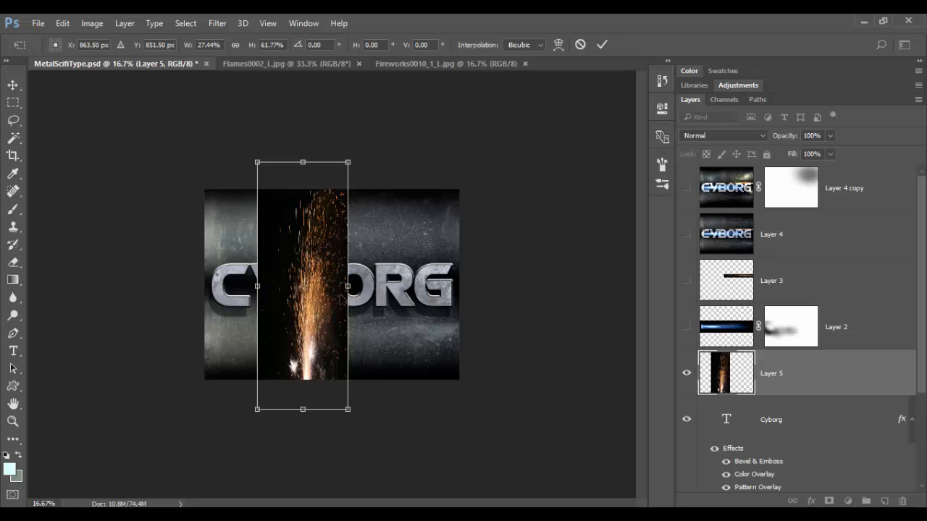
key("Return")
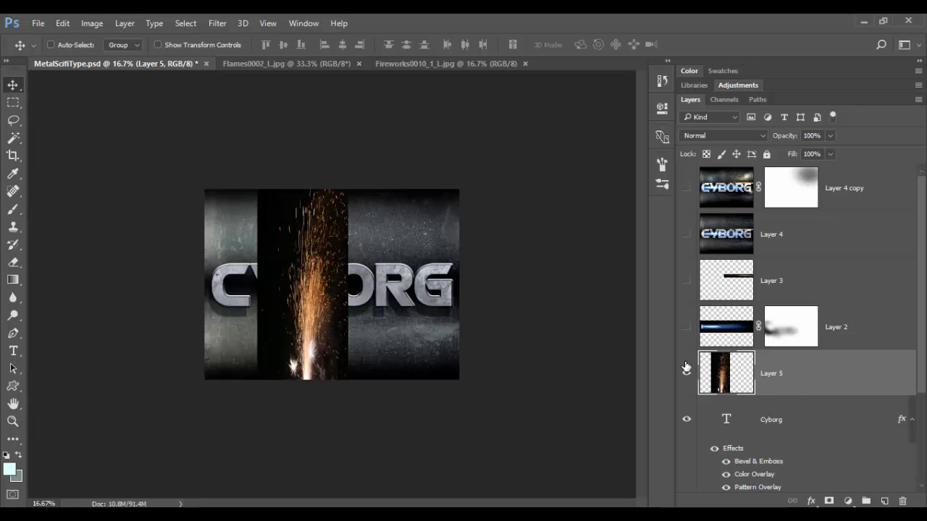
Set the sparks layer's blend mode to Linear Dodge (Add) and move the sparks over the letter O
left_click(737, 136)
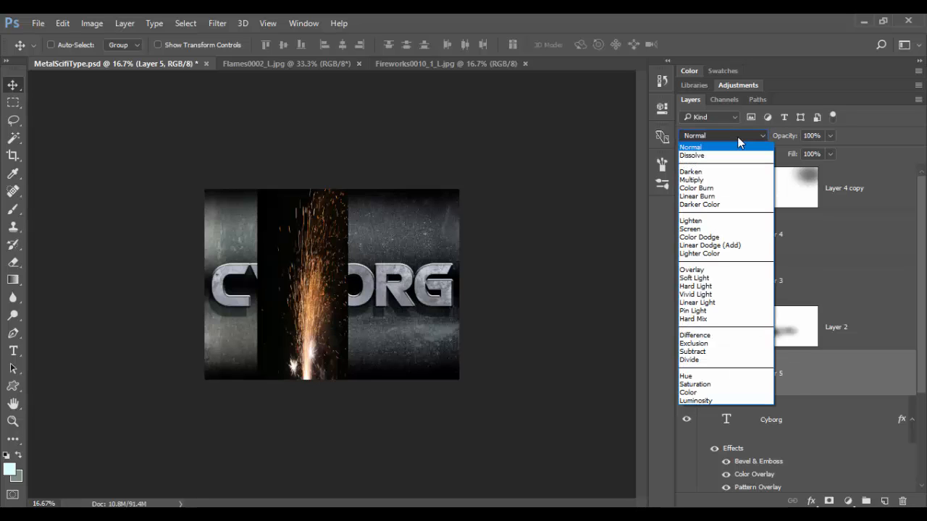
left_click(713, 246)
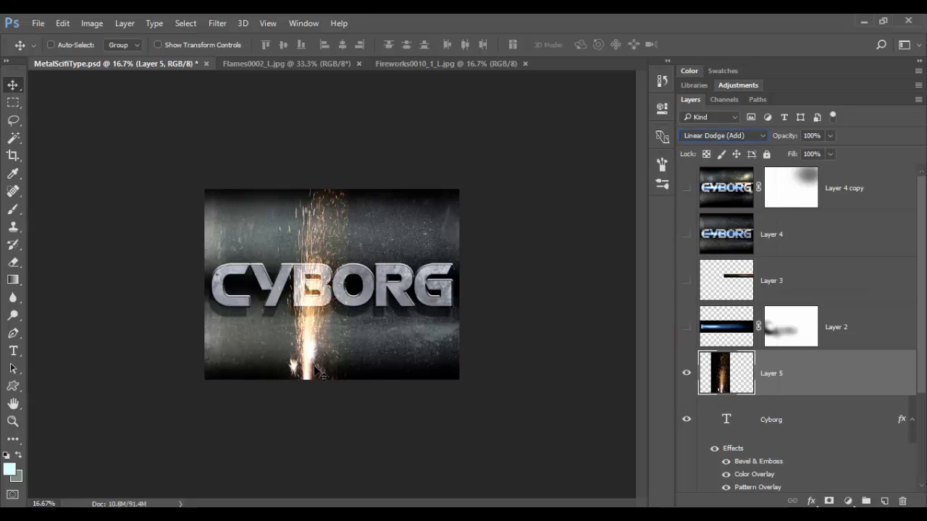
left_click_drag(316, 369, 369, 325)
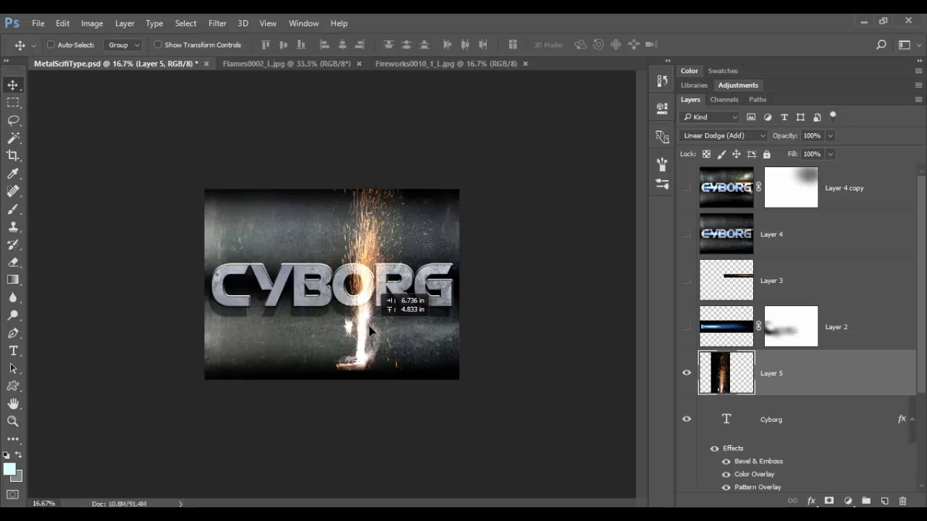
Transform the sparks layer to about 26% width and 97% height, rotated about -90°, along the top edge of the Cyborg text
key("ctrl+t")
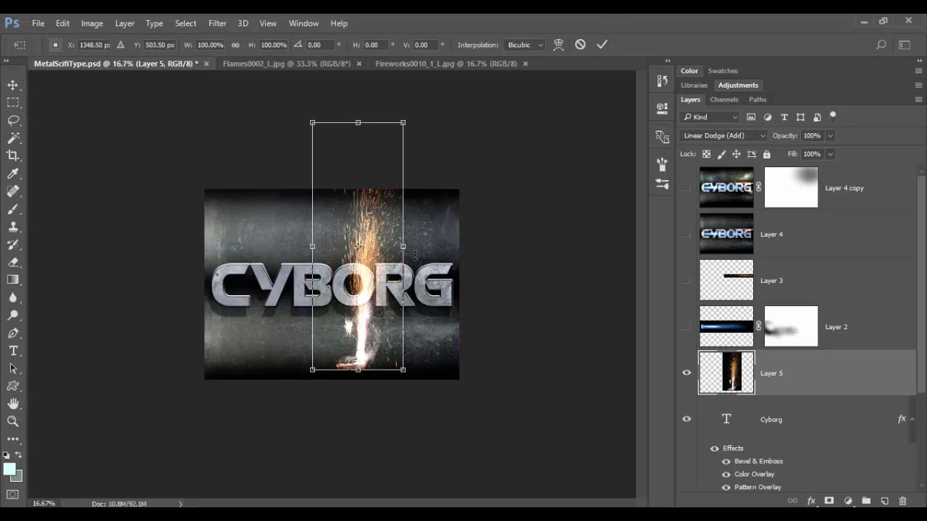
left_click_drag(407, 246, 344, 248)
left_click_drag(363, 115, 240, 227)
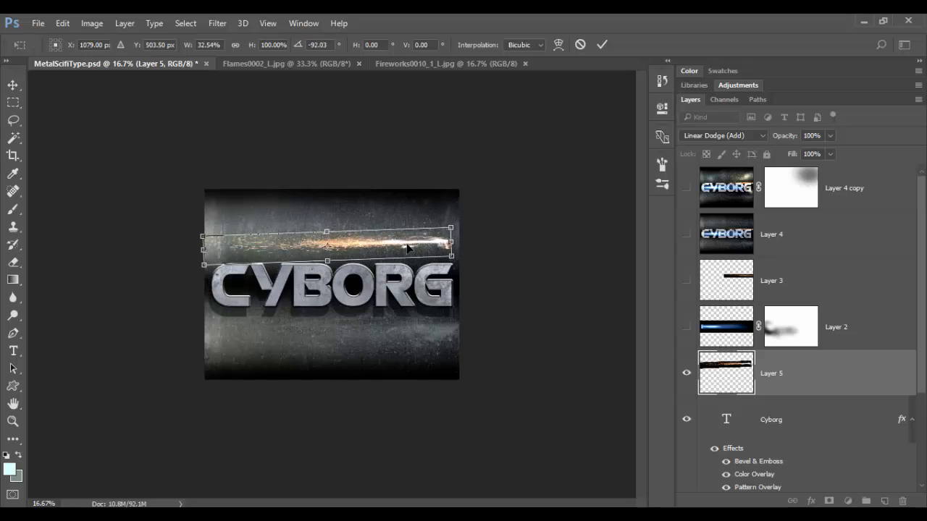
left_click_drag(411, 252, 424, 273)
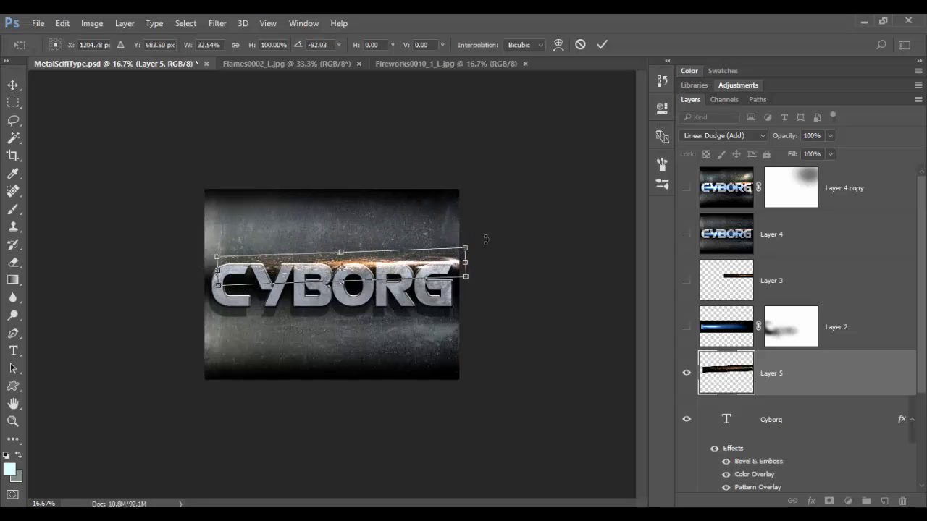
left_click_drag(485, 239, 489, 246)
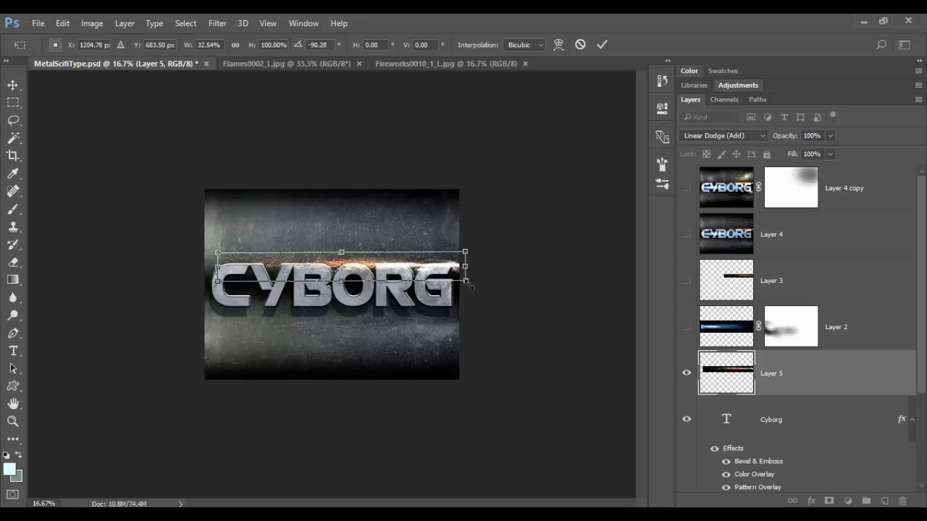
left_click_drag(466, 282, 420, 271)
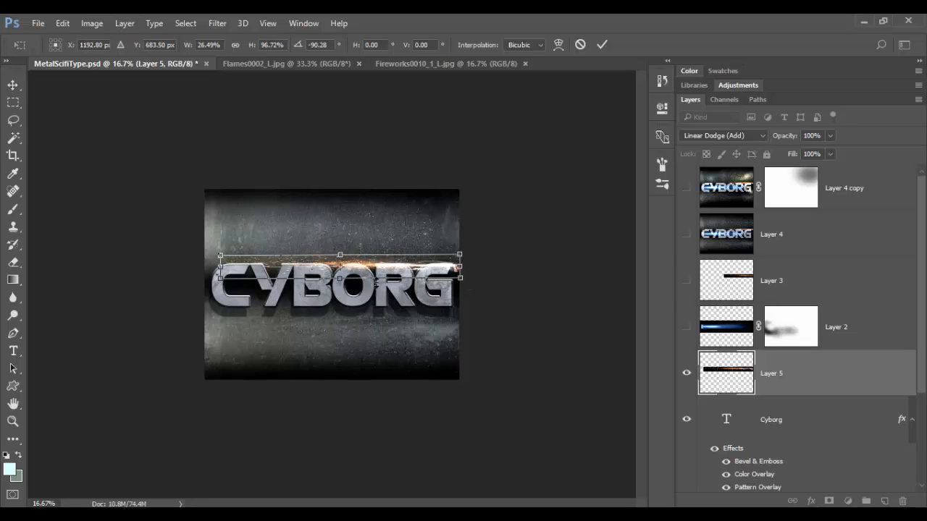
key("Return")
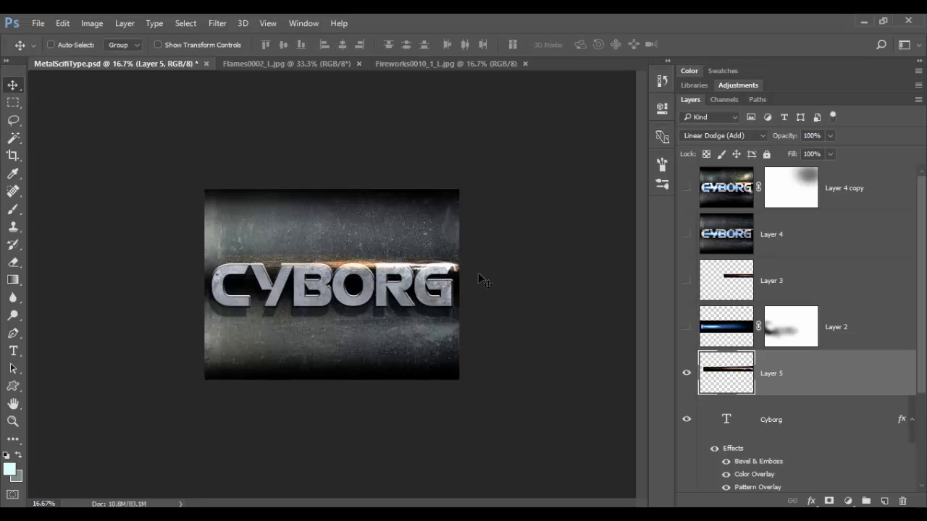
Add a layer mask to the sparks layer and fade its ends and middle with a soft 500 px black brush at 40% opacity
left_click(828, 501)
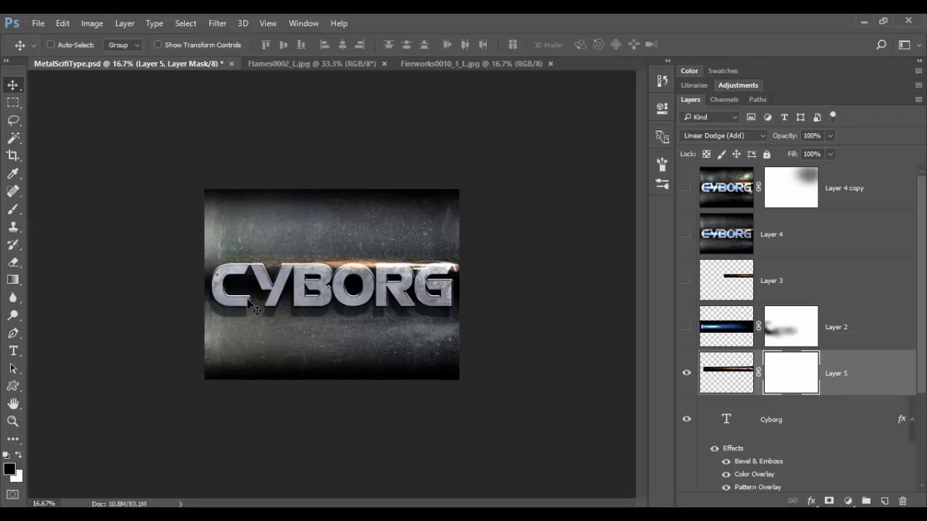
key("b")
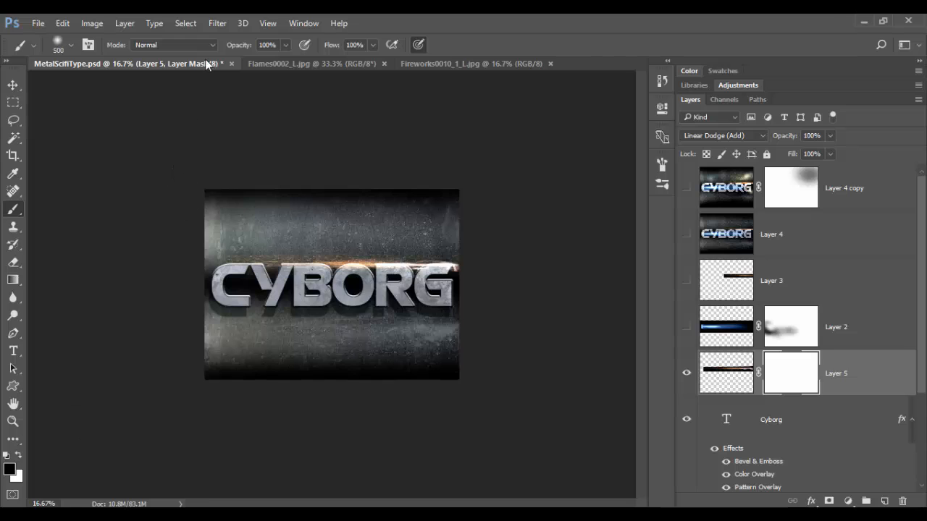
right_click(296, 295)
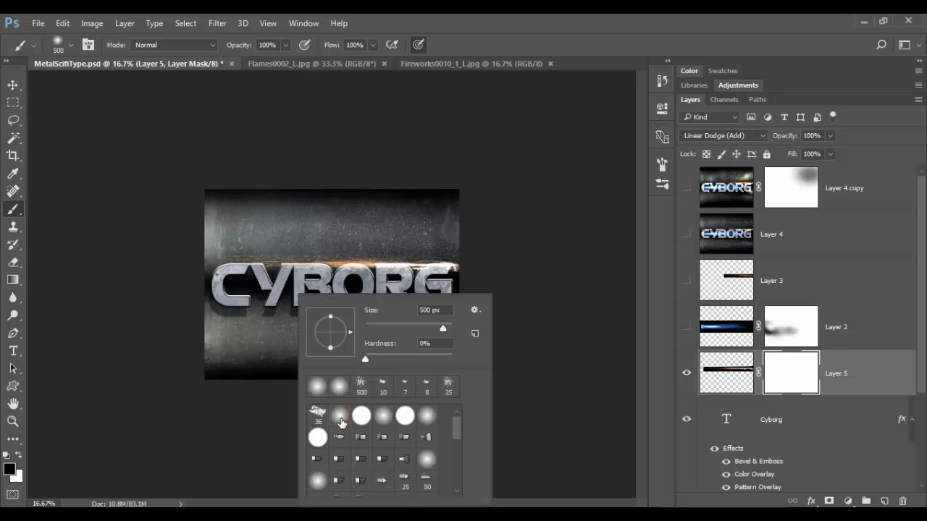
left_click(493, 49)
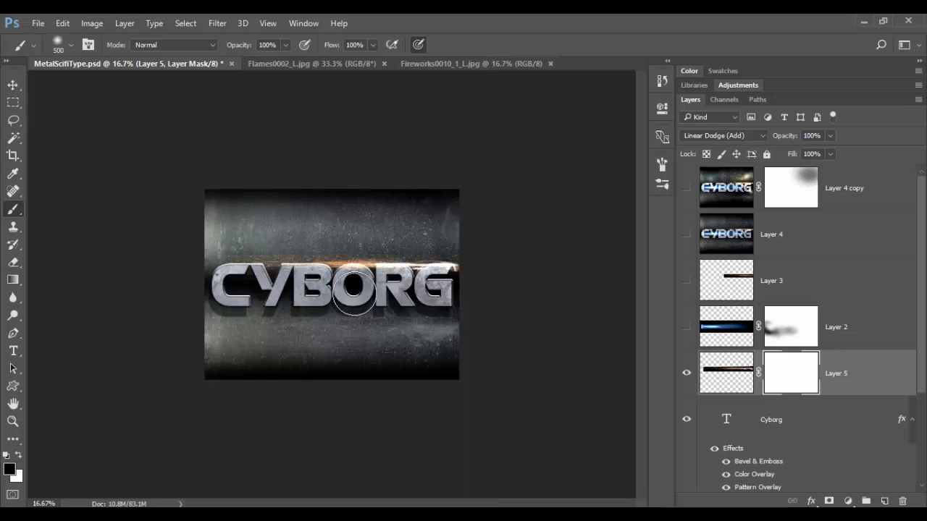
key("4")
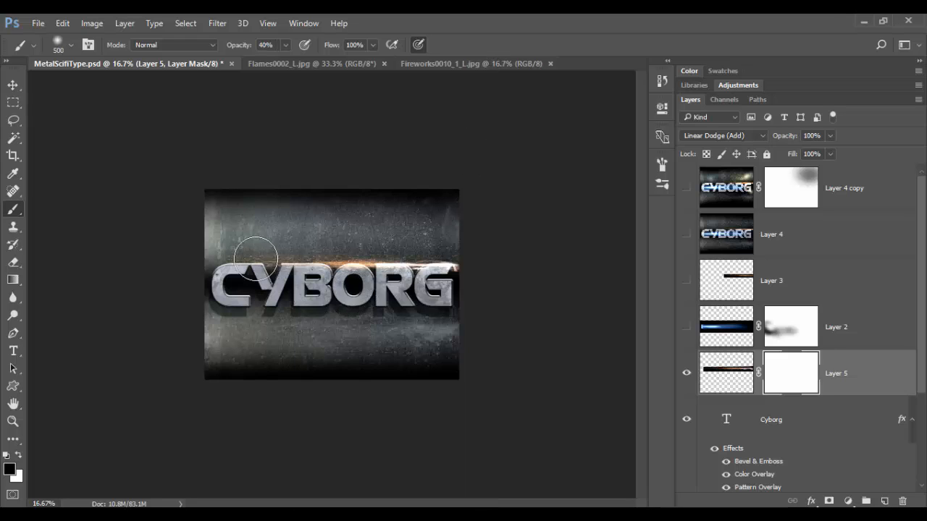
mouse_move(255, 260)
left_mouse_down()
mouse_move(237, 248)
mouse_move(194, 270)
left_mouse_up()
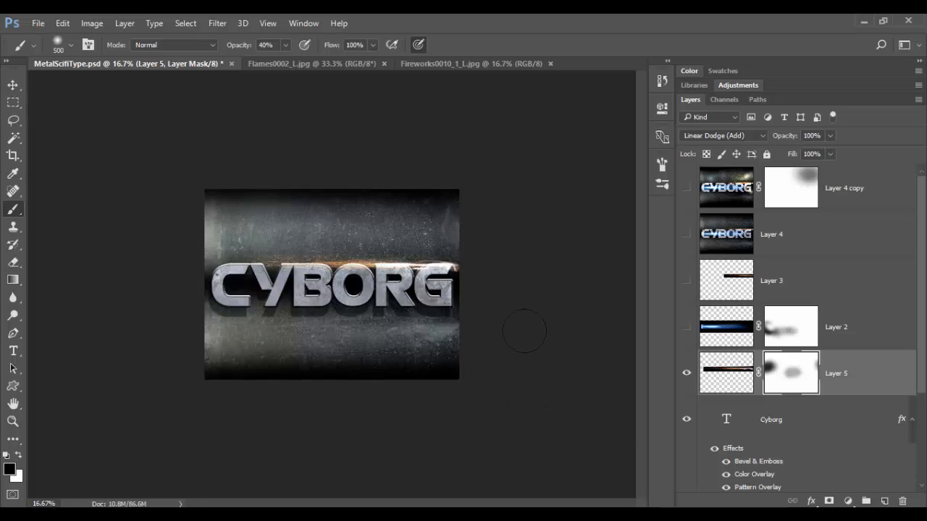
Copy the blue flame from Flames0002_L.jpg into MetalScifiType.psd above the sparks layer and set its blend mode to Linear Dodge (Add)
left_click(303, 63)
left_click(13, 85)
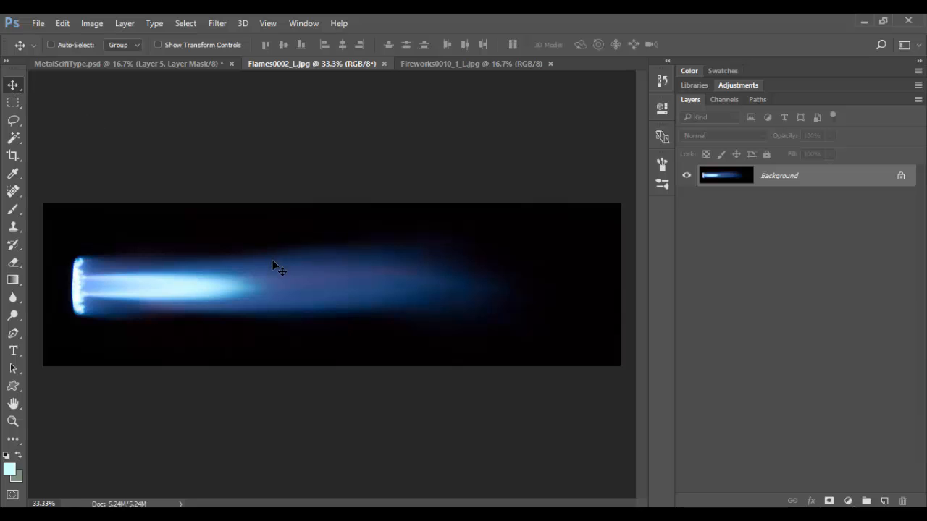
left_click_drag(308, 278, 285, 231)
mouse_move(328, 294)
left_mouse_down()
mouse_move(329, 319)
mouse_move(345, 295)
left_mouse_up()
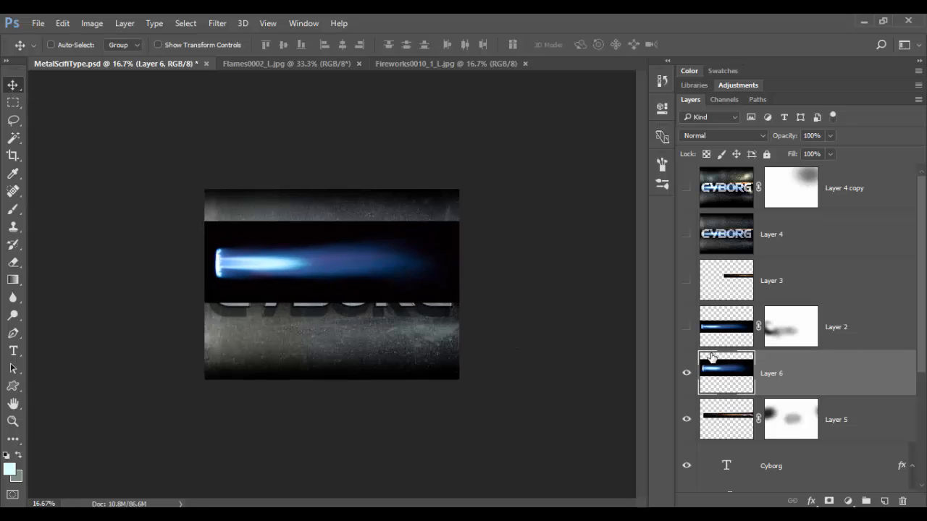
left_click(713, 132)
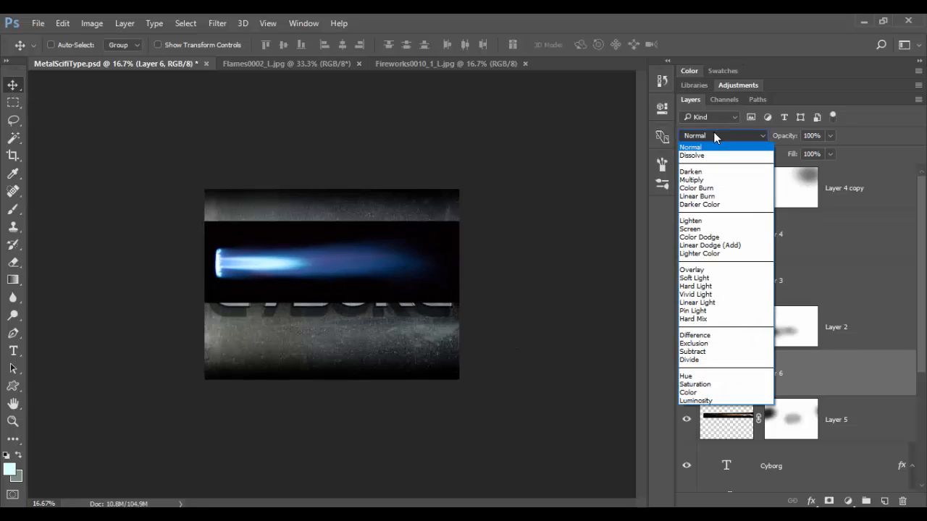
left_click(720, 250)
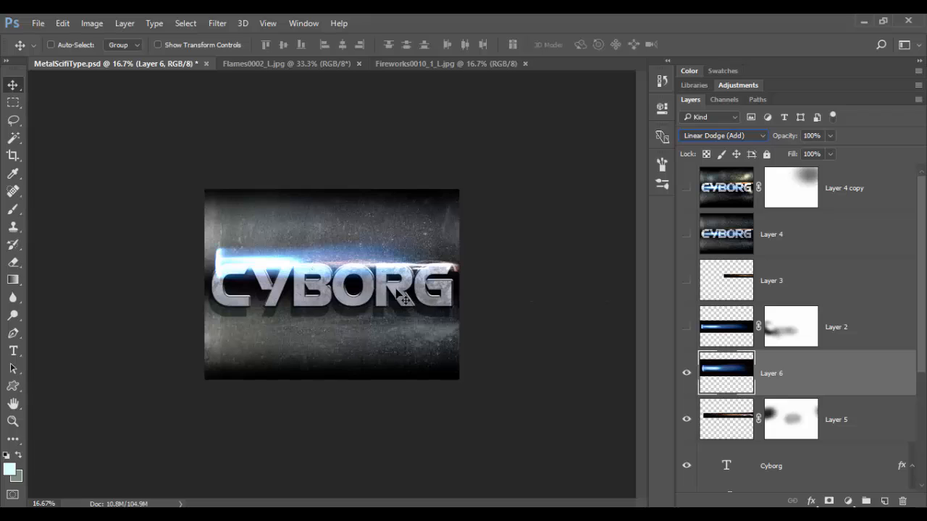
Transform the flame layer down over the Cyborg lettering, starting at the letter C, and reduce its height to about 95.4%
key("ctrl")
key("ctrl+plus")
key("ctrl+0")
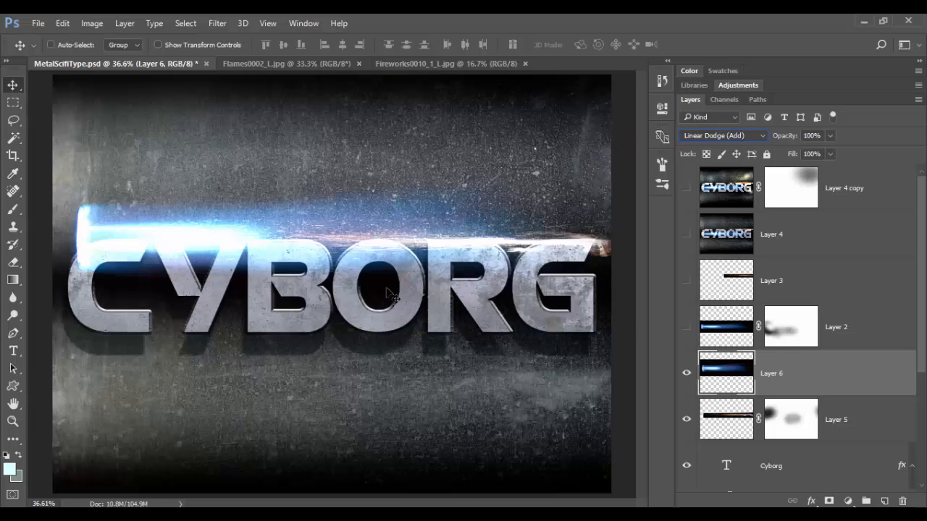
key("ctrl")
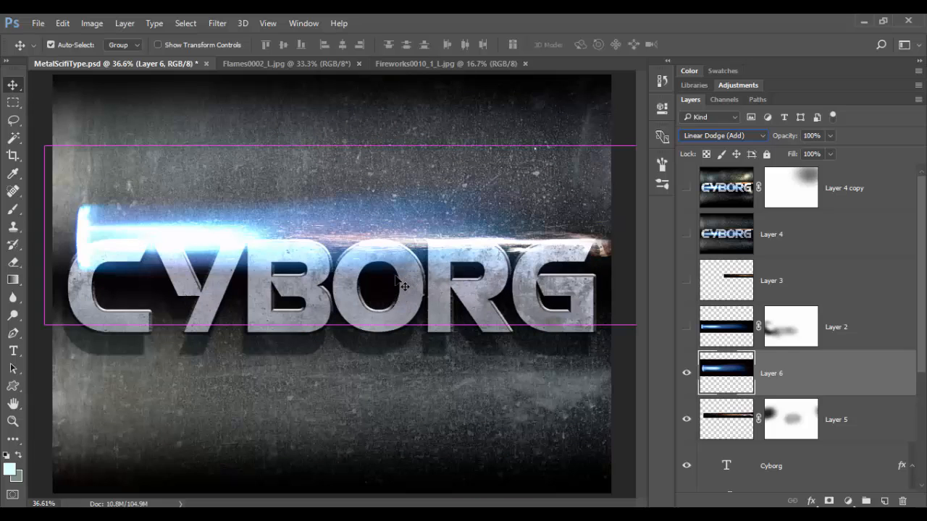
key("ctrl+t")
left_click_drag(394, 253, 387, 305)
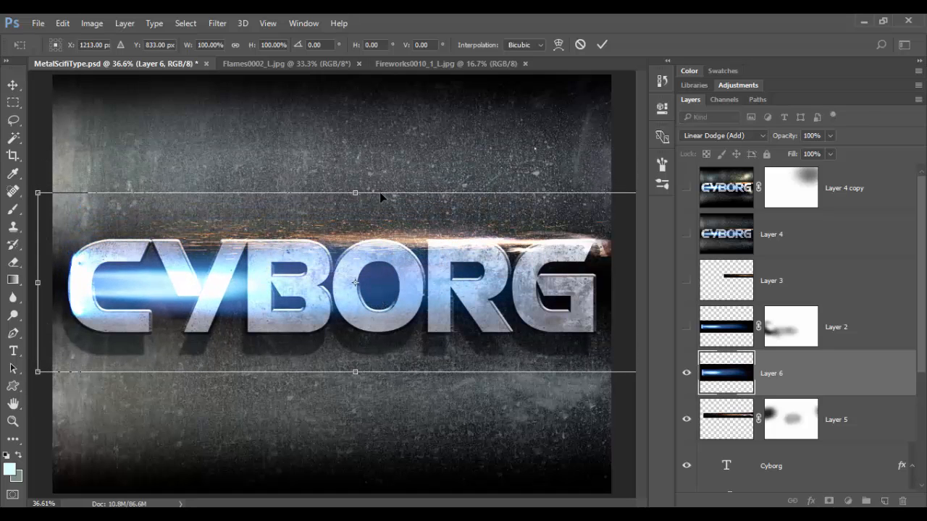
mouse_move(354, 193)
left_mouse_down()
mouse_move(355, 211)
mouse_move(355, 200)
left_mouse_up()
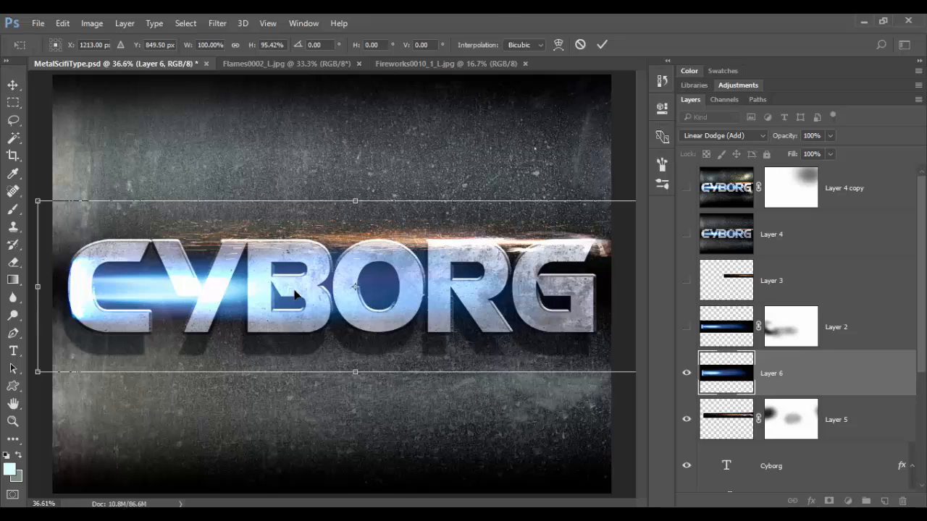
key("Return")
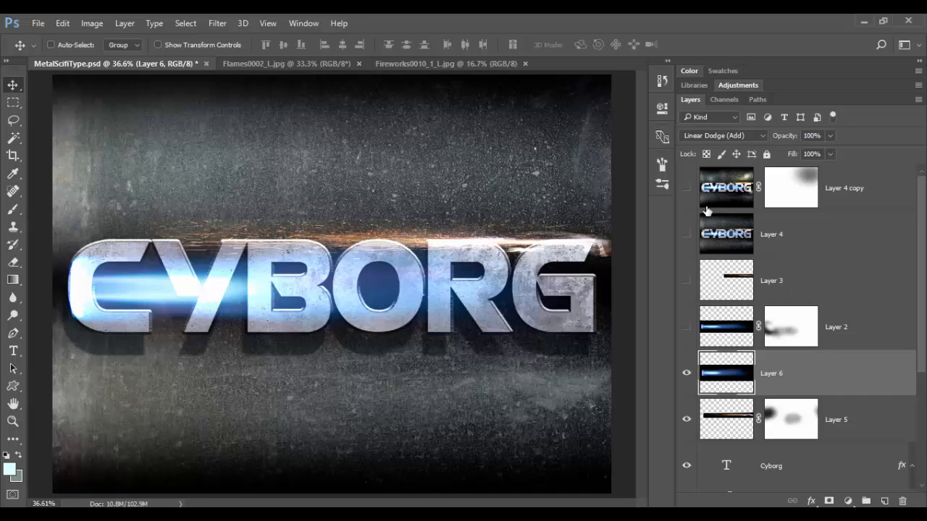
Compare with the hidden Layer 4 copy, then stamp all visible layers into a new layer above the flame and duplicate it
left_click(687, 188)
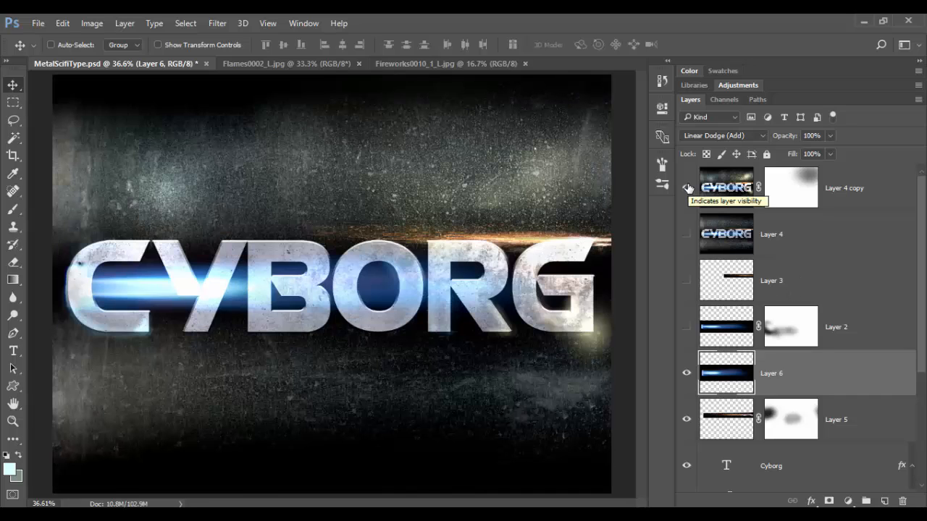
left_click(687, 188)
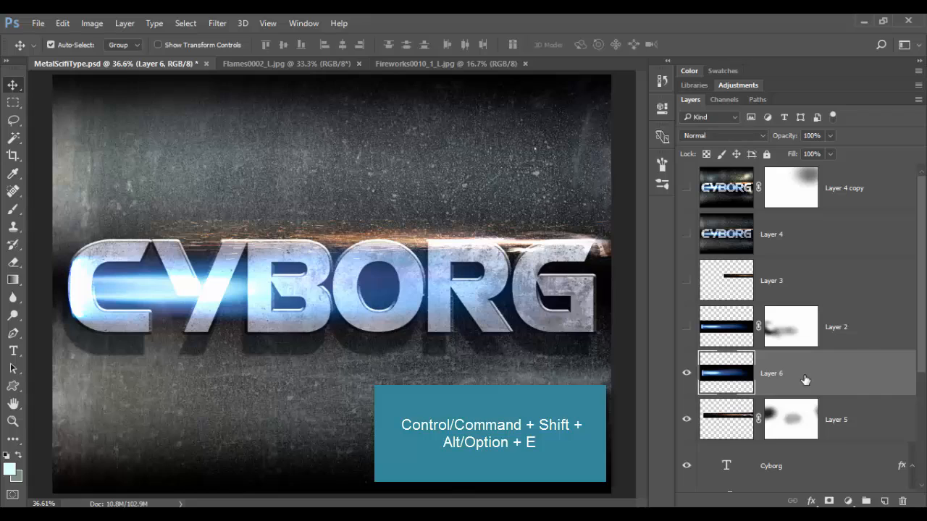
key("ctrl+shift+alt+e")
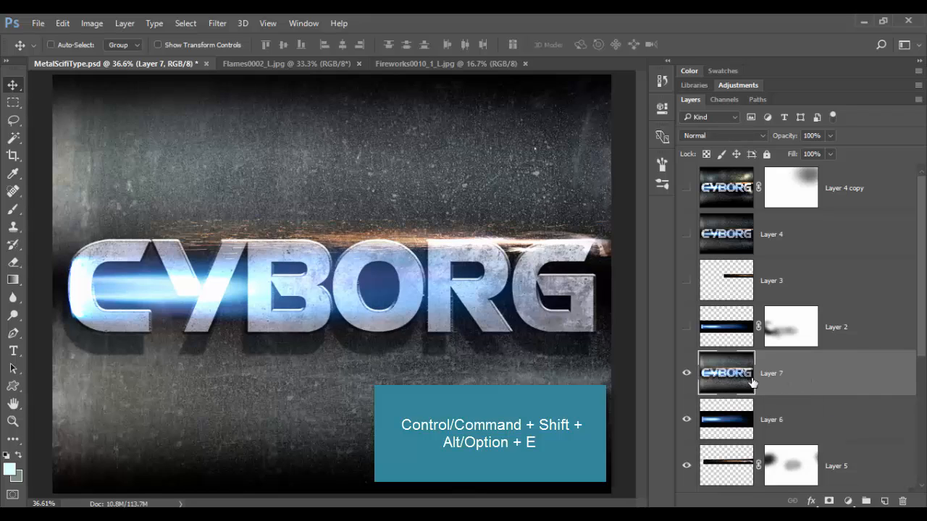
scroll(813, 383, "down", 5)
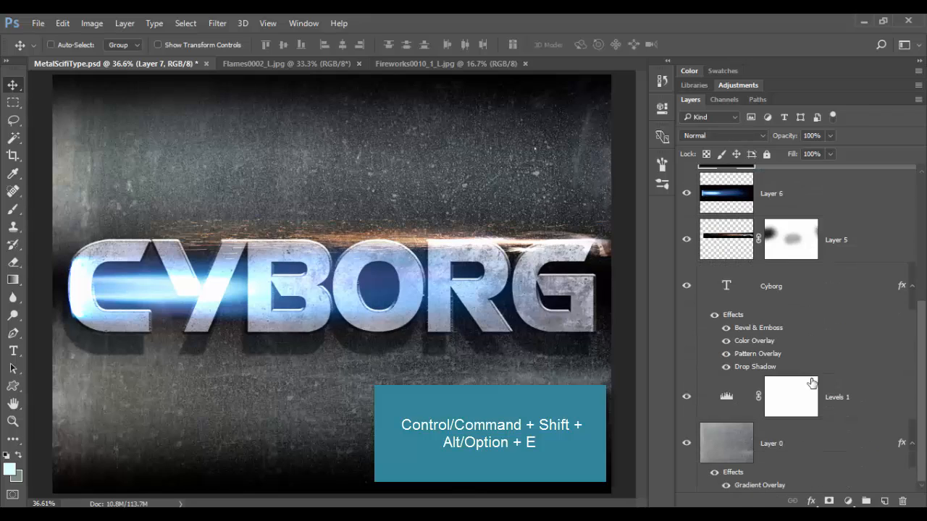
scroll(812, 383, "up", 5)
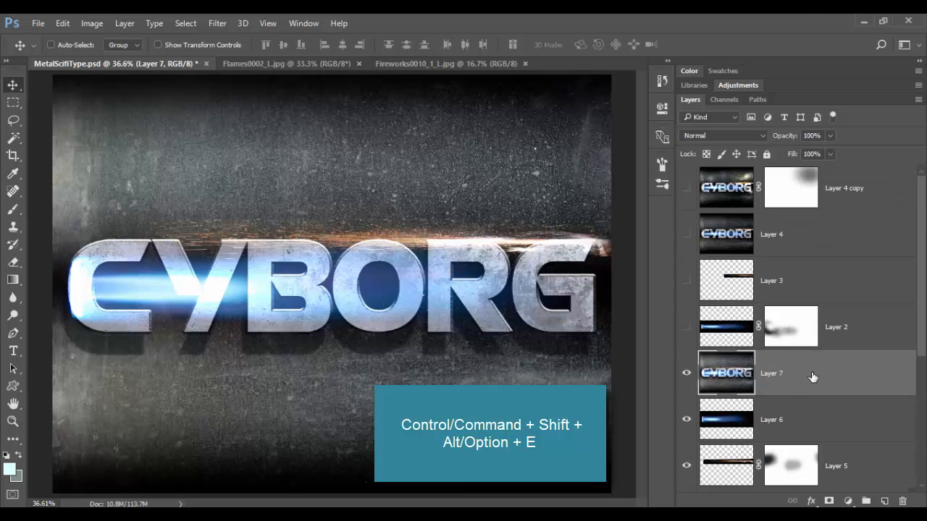
right_click(814, 373)
left_click(677, 97)
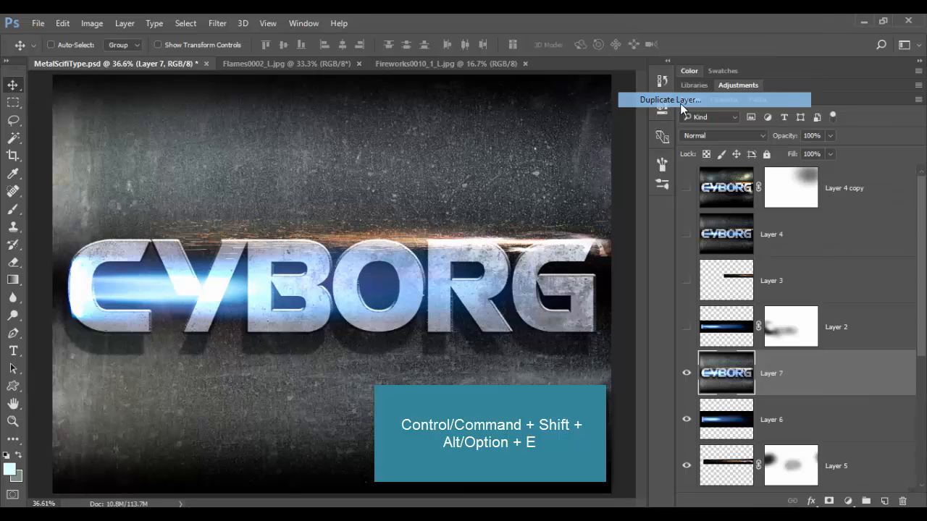
left_click(527, 137)
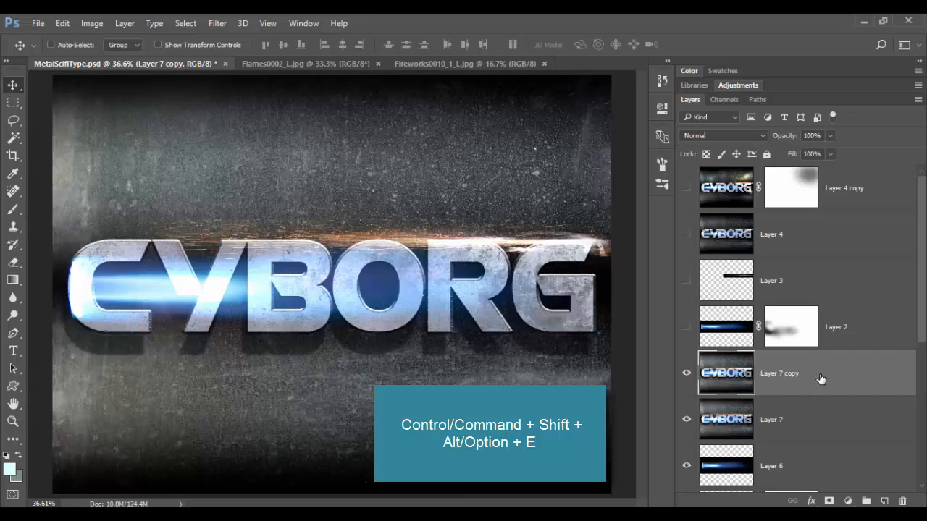
Set up the Brush tool in Color Burn mode with a gray foreground color for painting on Layer 7 copy
scroll(820, 379, "down", 2)
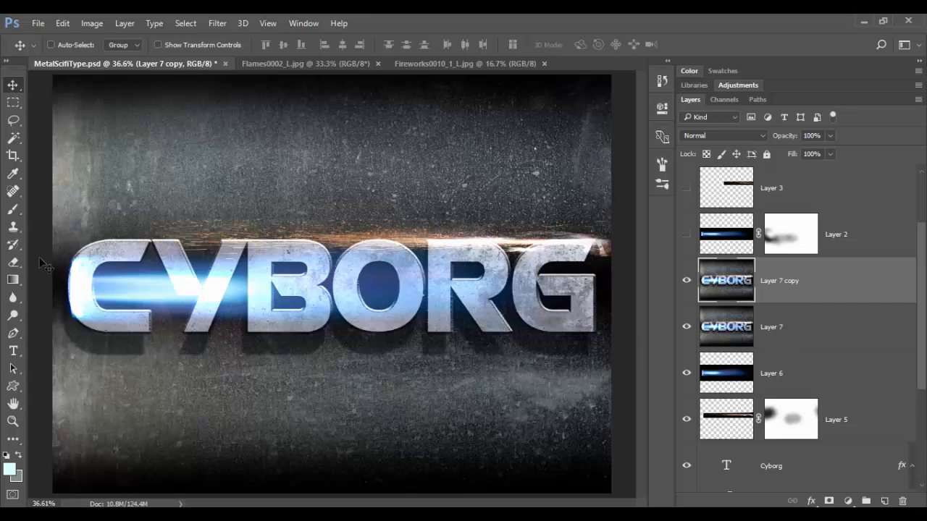
left_click(12, 209)
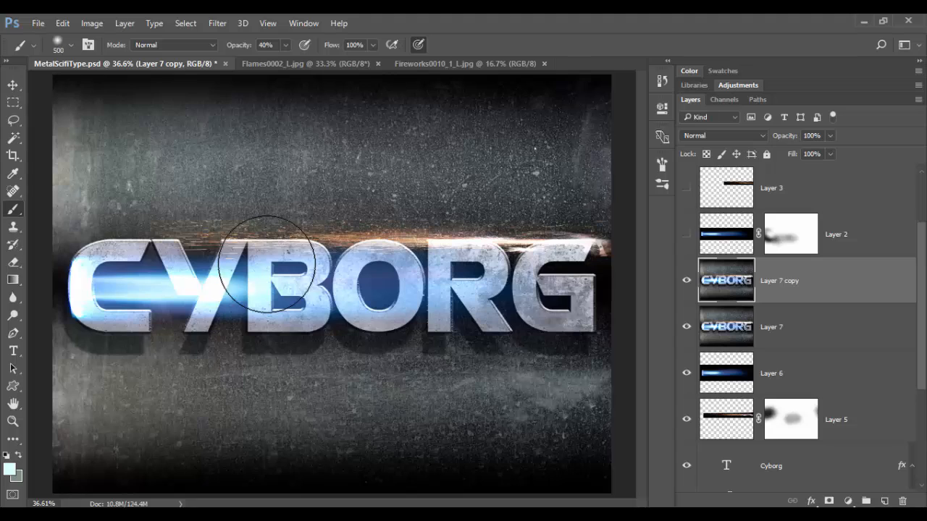
left_click(169, 44)
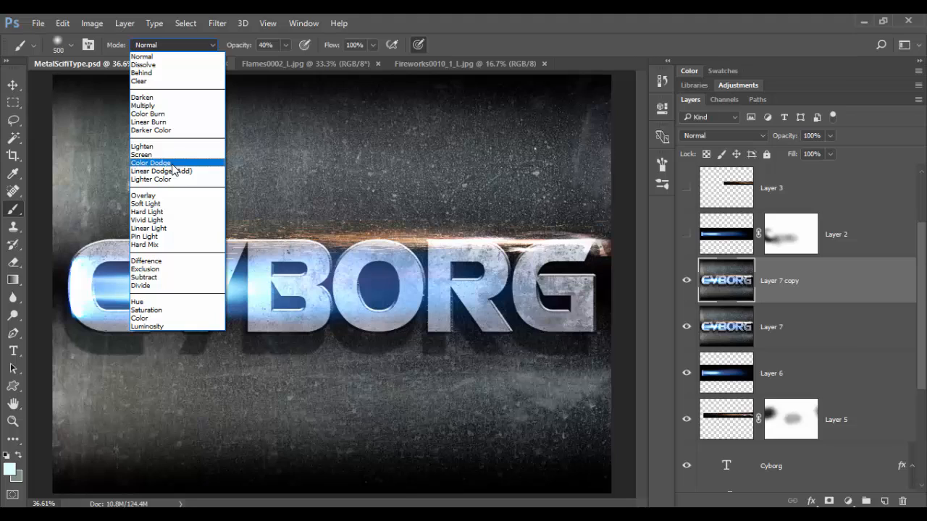
left_click(172, 117)
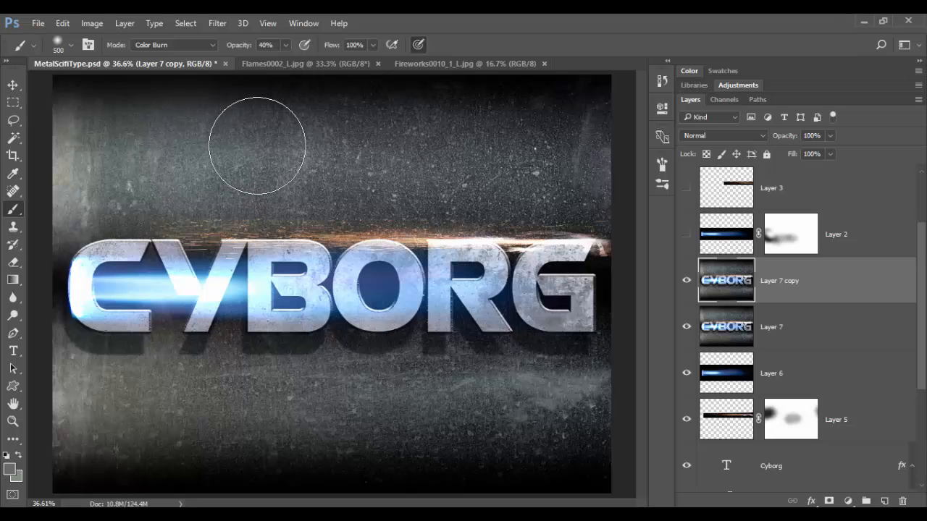
Try a Color Burn stroke at 40% opacity over the upper background of Layer 7 copy, and undo it
mouse_move(196, 124)
left_mouse_down()
mouse_move(29, 132)
mouse_move(112, 249)
left_mouse_up()
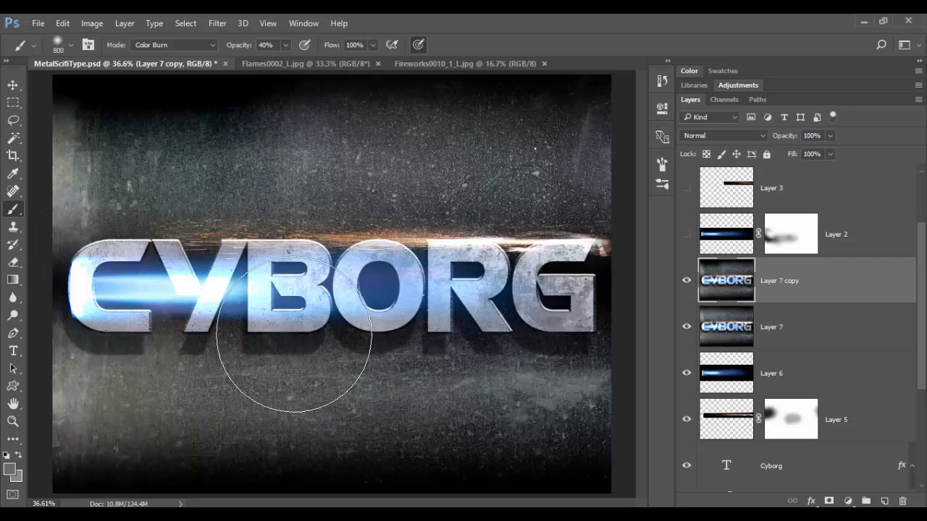
key("ctrl+z")
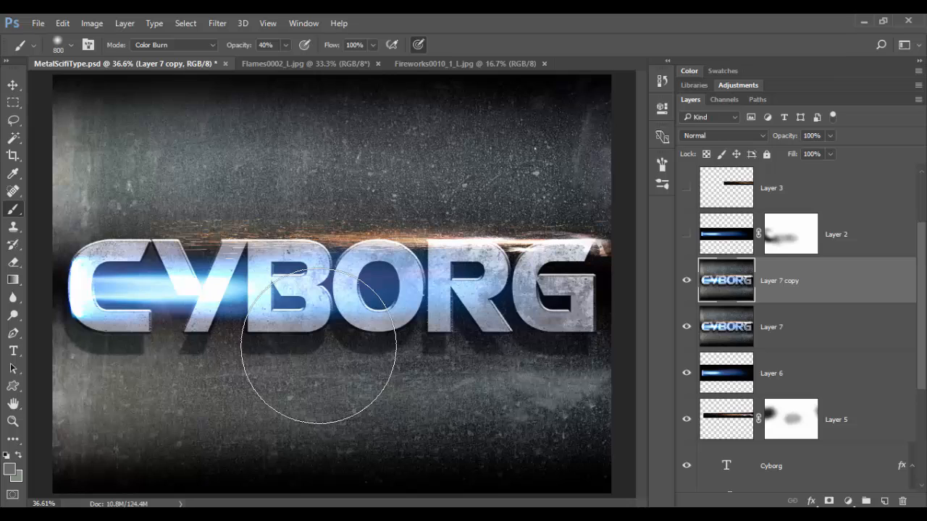
Darken the metal background around and across the lettering on Layer 7 copy with an 800 px Color Burn brush at 10% opacity
key("1")
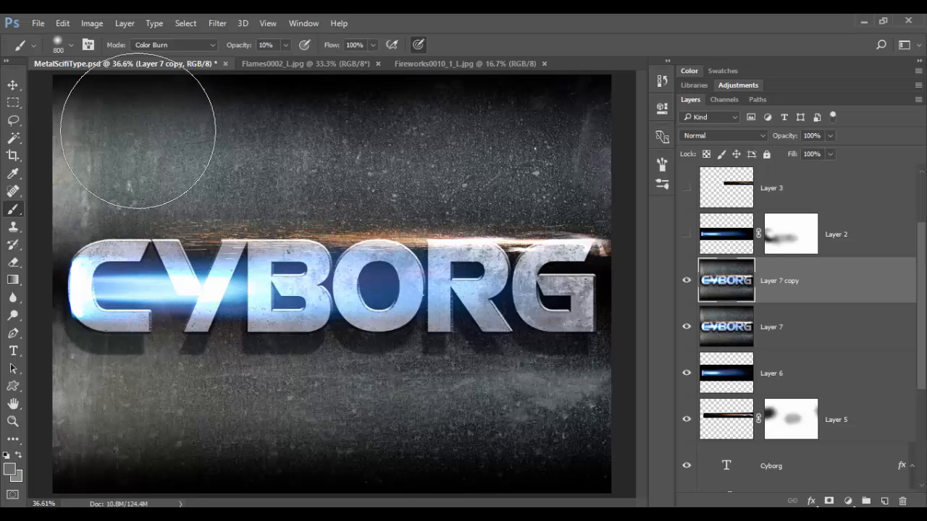
left_click_drag(215, 127, 85, 161)
left_click_drag(437, 427, 54, 420)
left_click_drag(49, 307, 503, 304)
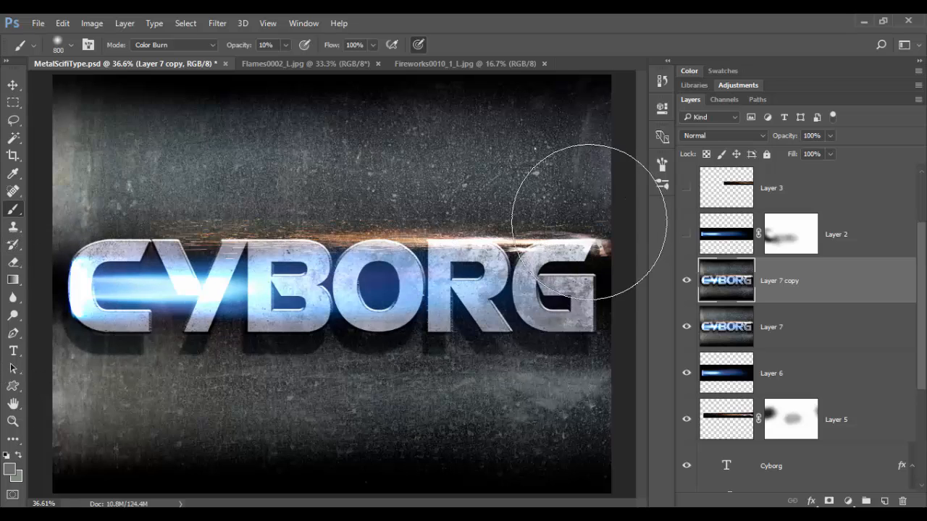
mouse_move(588, 223)
left_mouse_down()
mouse_move(539, 259)
mouse_move(282, 252)
left_mouse_up()
left_click_drag(558, 176, 355, 174)
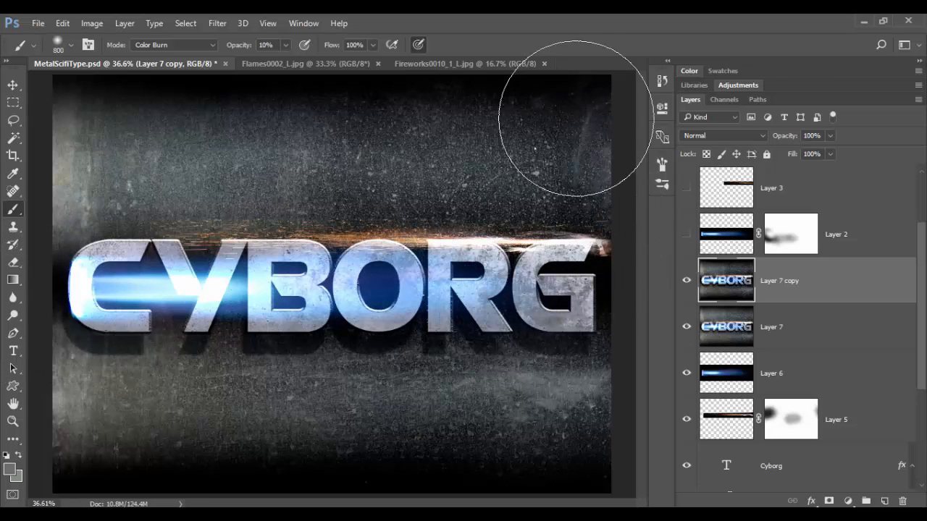
left_click_drag(584, 113, 466, 201)
left_click_drag(600, 145, 372, 207)
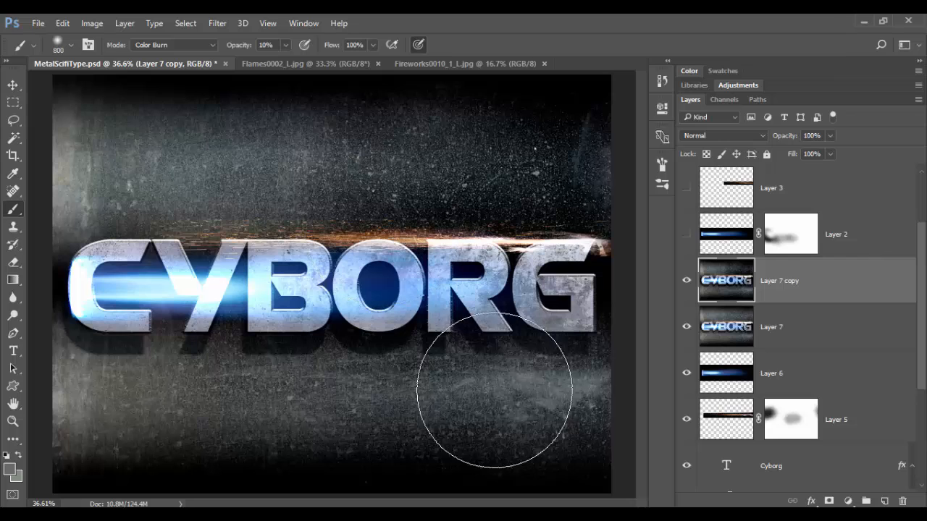
mouse_move(587, 423)
left_mouse_down()
mouse_move(453, 469)
mouse_move(231, 465)
left_mouse_up()
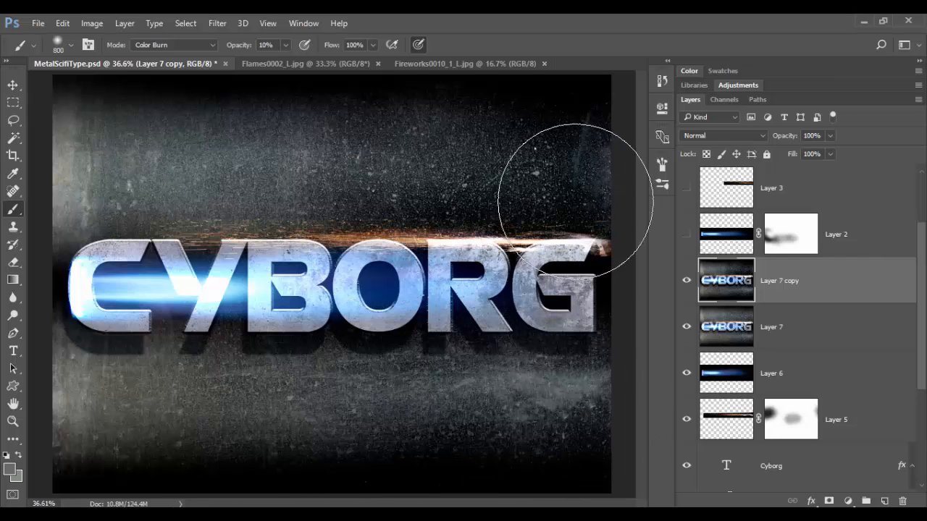
mouse_move(273, 135)
left_mouse_down()
mouse_move(406, 186)
mouse_move(493, 223)
left_mouse_up()
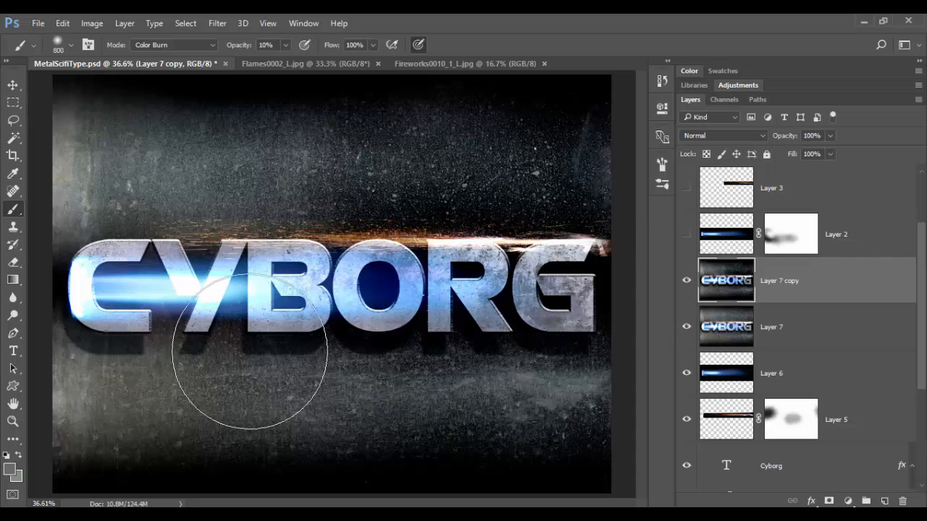
Brighten the lower edge of the B with an 80 px Color Dodge brush at 30% opacity, using blue sampled from the lettering
left_click(167, 46)
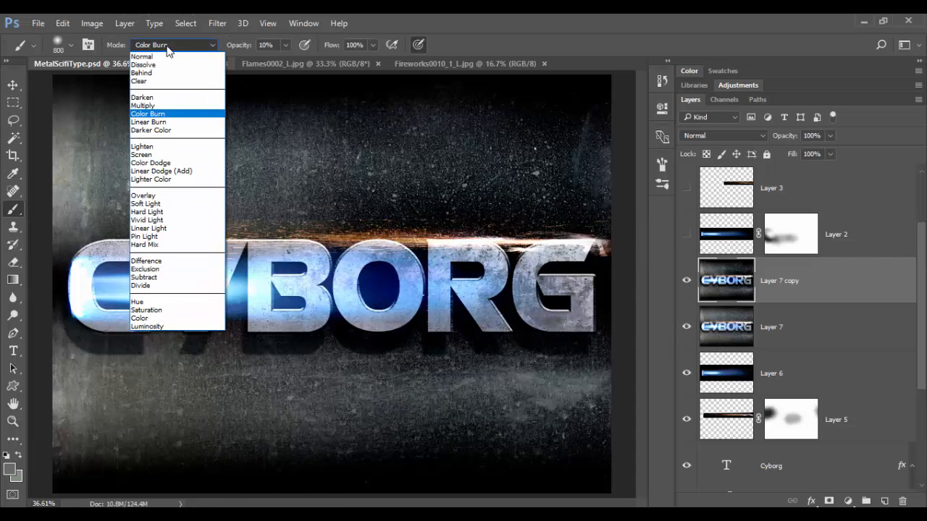
left_click(172, 164)
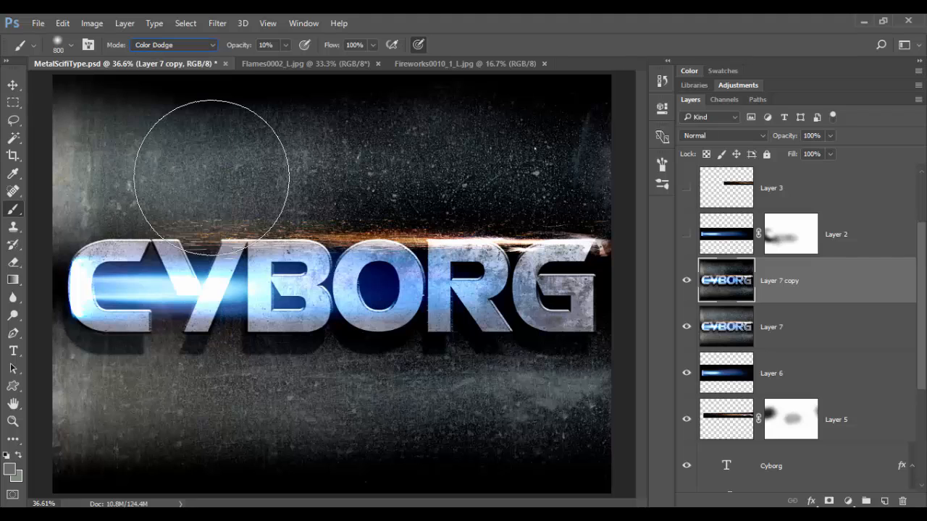
left_click(236, 307, "alt")
key("bracketleft")
key("bracketleft")
key("bracketleft")
key("bracketleft")
key("bracketleft")
key("bracketleft")
key("bracketleft")
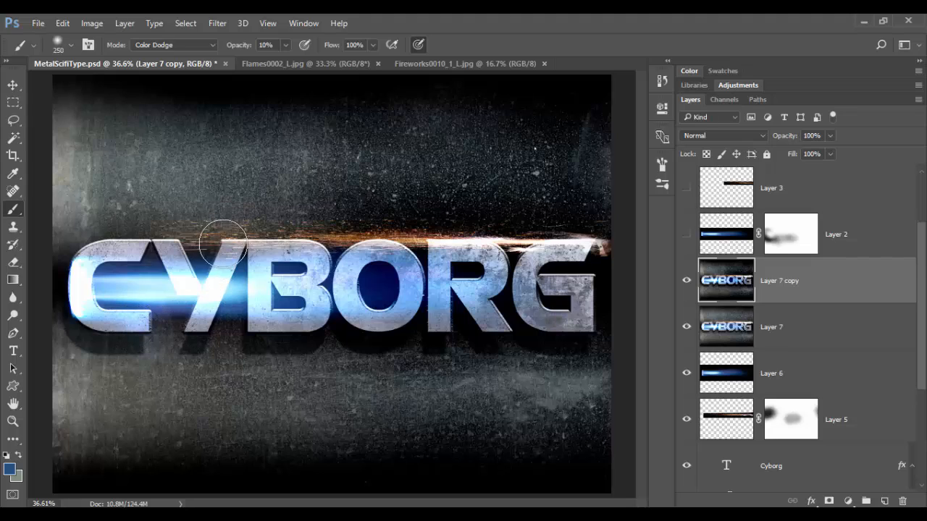
key("bracketleft")
key("bracketleft")
key("bracketleft")
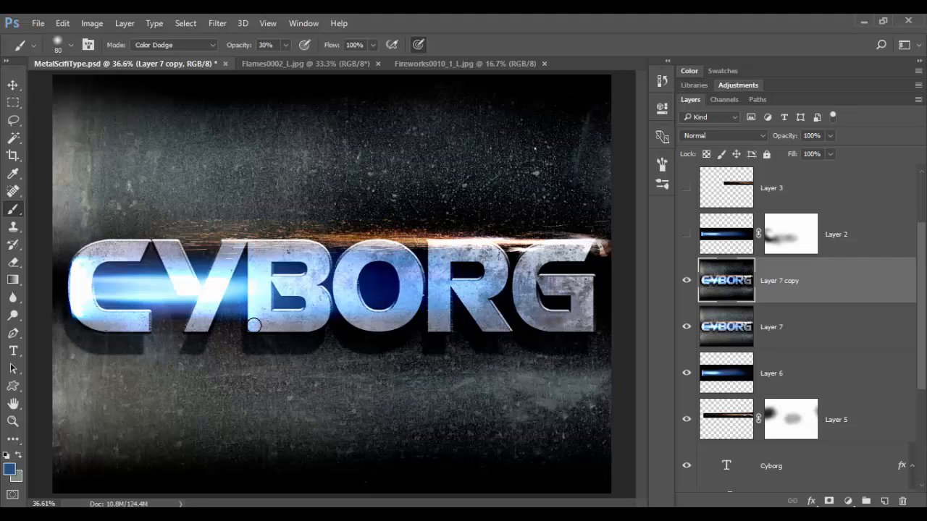
left_click_drag(271, 327, 324, 323)
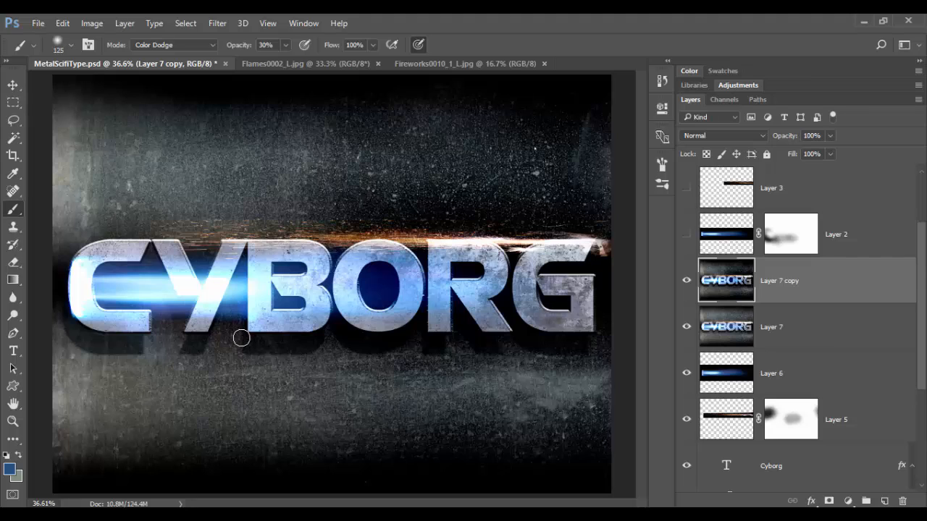
Paint a blue Color Dodge glow on the metal background below the B with a 500 px brush at 30% opacity
key("bracketright")
key("bracketright")
key("bracketright")
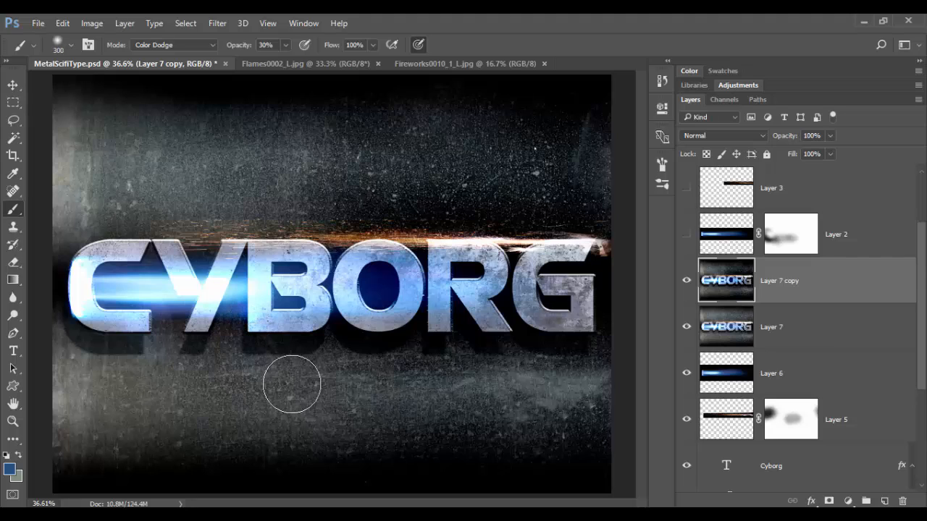
key("bracketright")
mouse_move(254, 365)
left_mouse_down()
mouse_move(261, 410)
mouse_move(250, 397)
mouse_move(399, 404)
mouse_move(276, 393)
left_mouse_up()
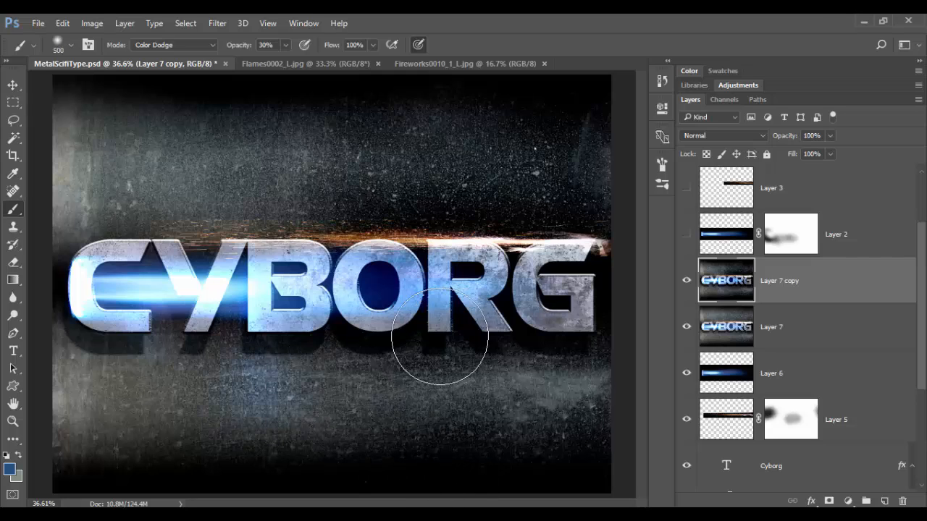
Brighten the G with a 200 px Color Dodge brush at 30% opacity, using white sampled from the flame above the lettering
key("bracketleft")
key("bracketleft")
key("bracketleft")
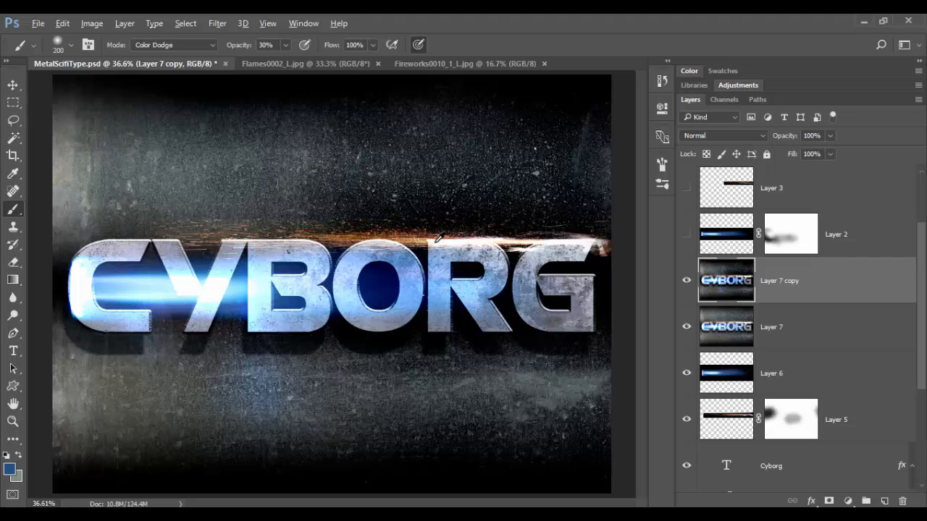
left_click(433, 237, "alt")
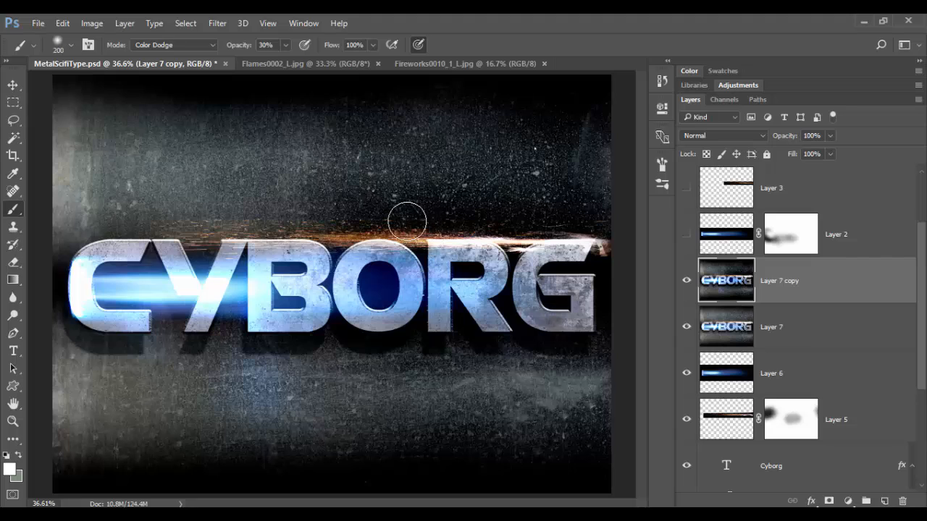
mouse_move(537, 294)
left_mouse_down()
mouse_move(538, 317)
mouse_move(555, 304)
mouse_move(550, 298)
mouse_move(582, 288)
left_mouse_up()
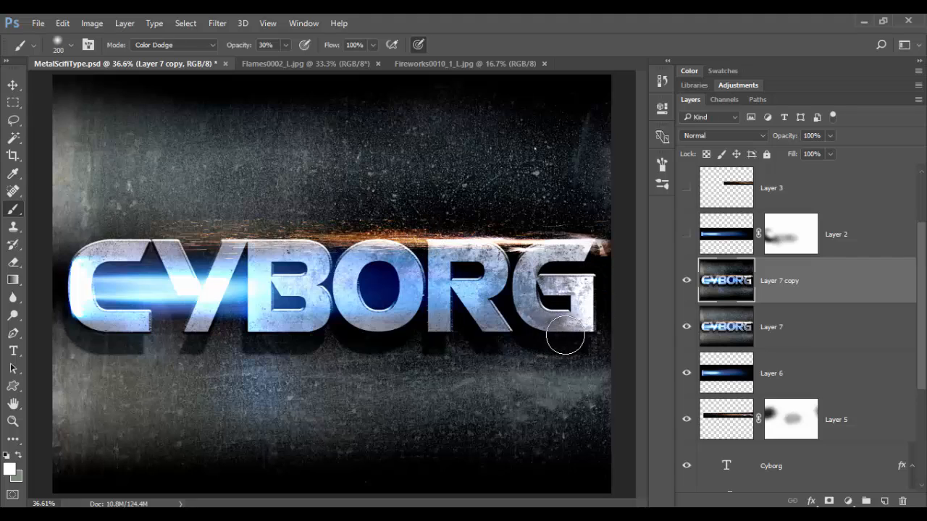
Add white Color Dodge highlights to the legs of the R at 20% brush opacity
left_click(495, 318)
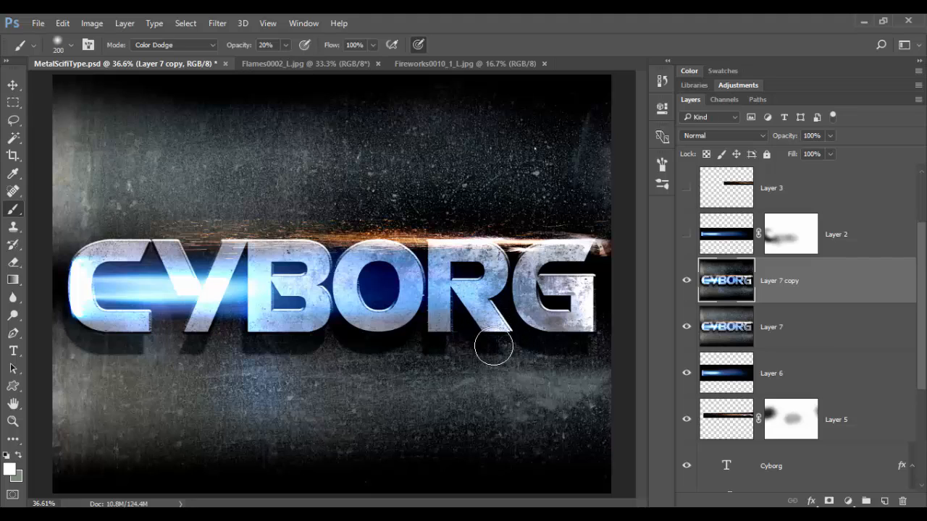
left_click(460, 312)
left_click(459, 301)
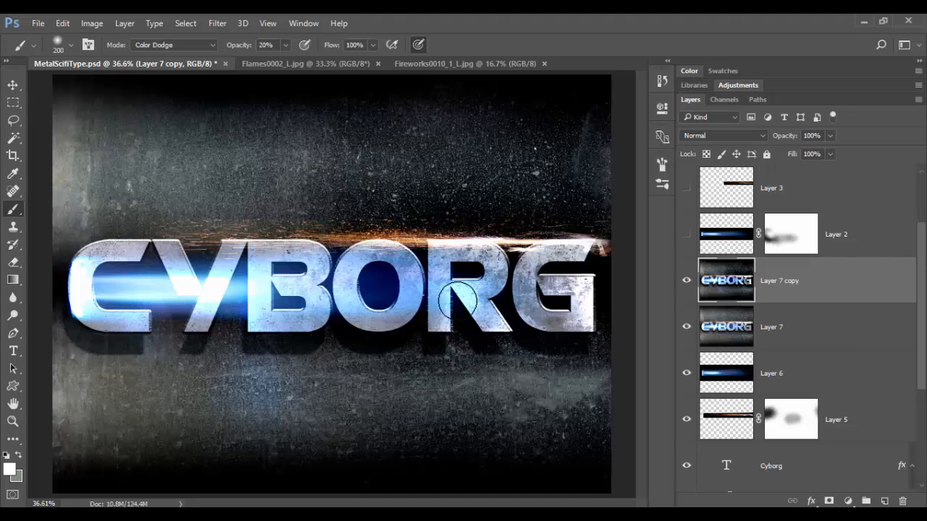
left_click(459, 305)
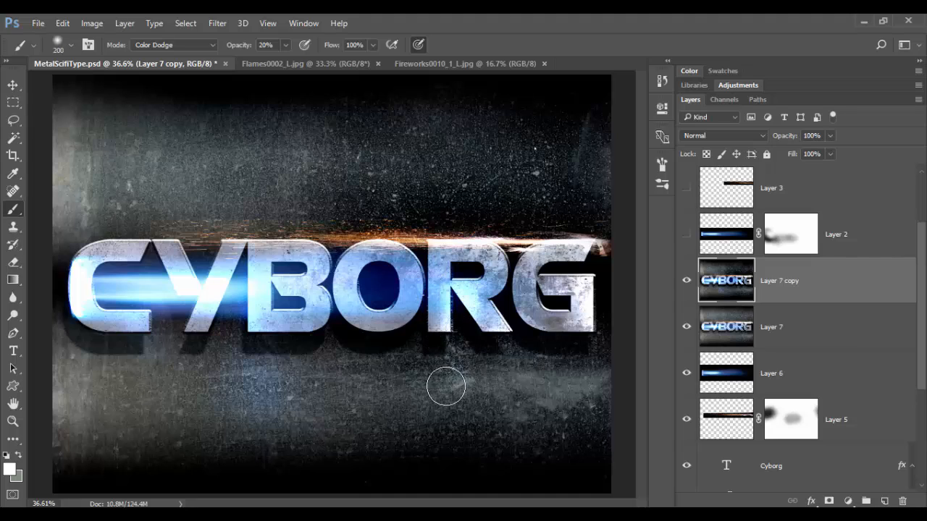
Brighten the metal background along the image's left edge and below the lettering with a 900 px Color Dodge brush at 20% opacity
key("bracketright")
key("bracketright")
key("bracketright")
key("bracketright")
key("bracketright")
key("bracketright")
key("bracketright")
key("bracketright")
key("bracketright")
key("bracketright")
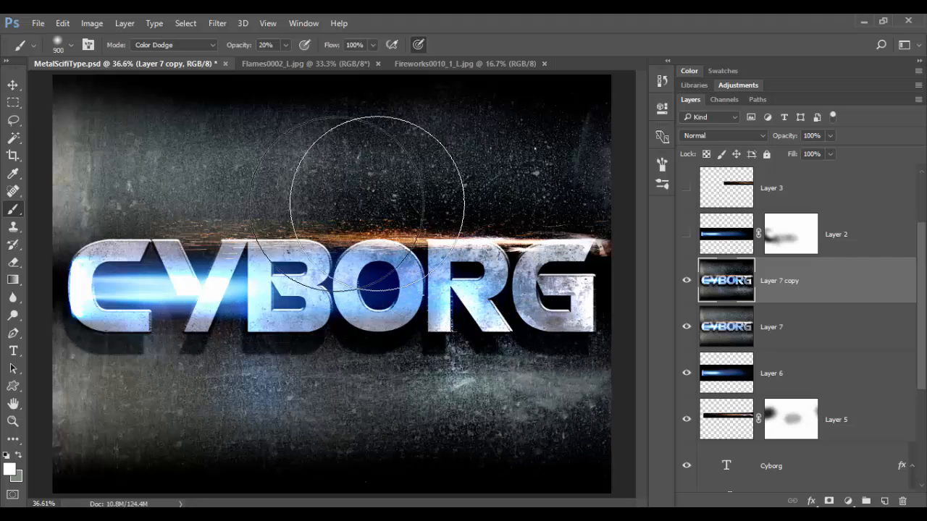
left_click_drag(82, 145, 111, 163)
left_click(78, 171)
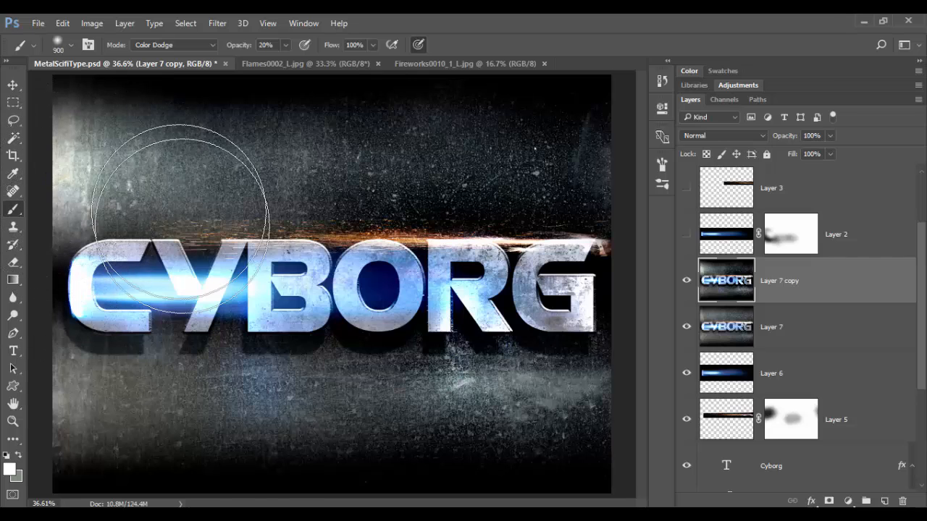
left_click(120, 430)
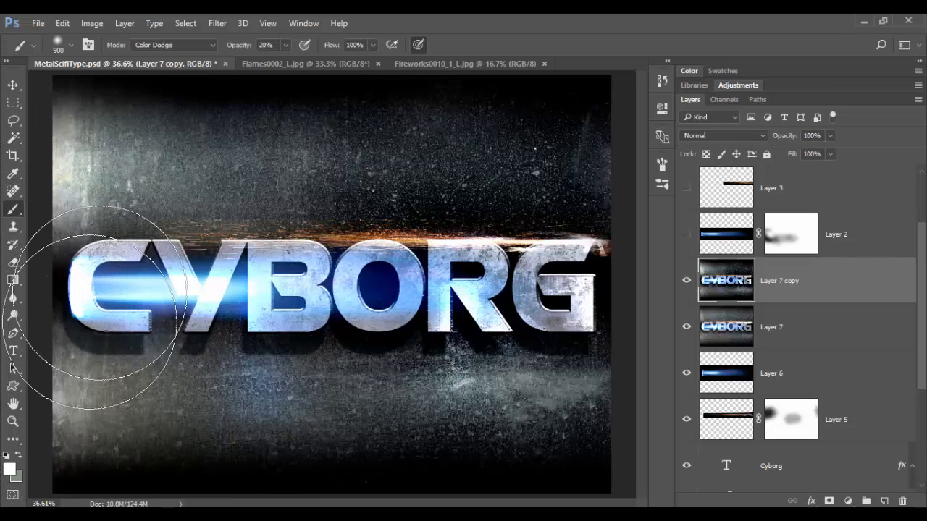
left_click_drag(163, 434, 319, 439)
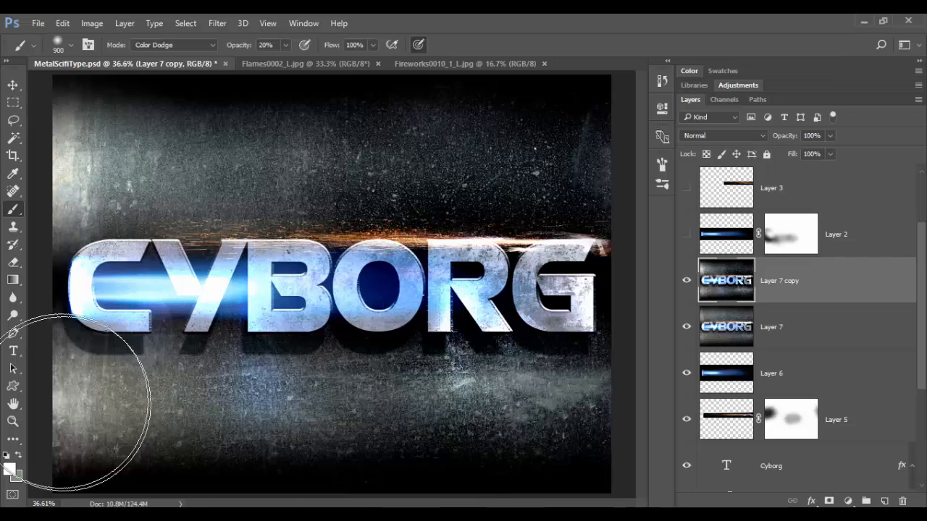
Burn the metal background above and below the lettering in Color Burn mode at 10% opacity, using a sampled olive tone
left_click(185, 44)
left_click(181, 114)
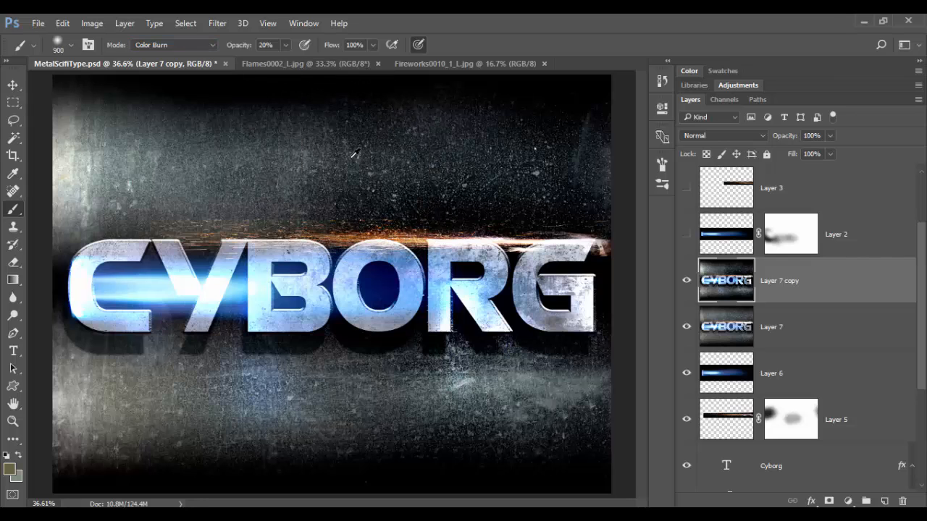
left_click(208, 142)
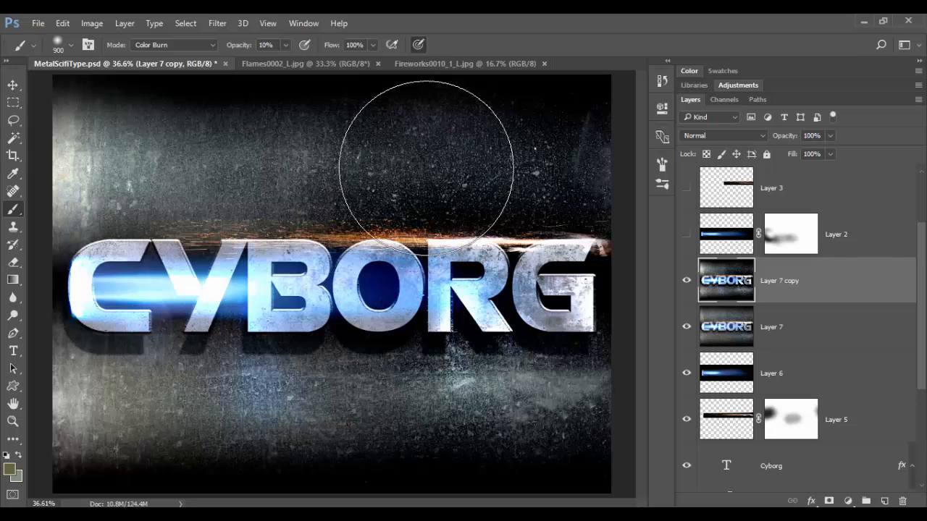
key("1")
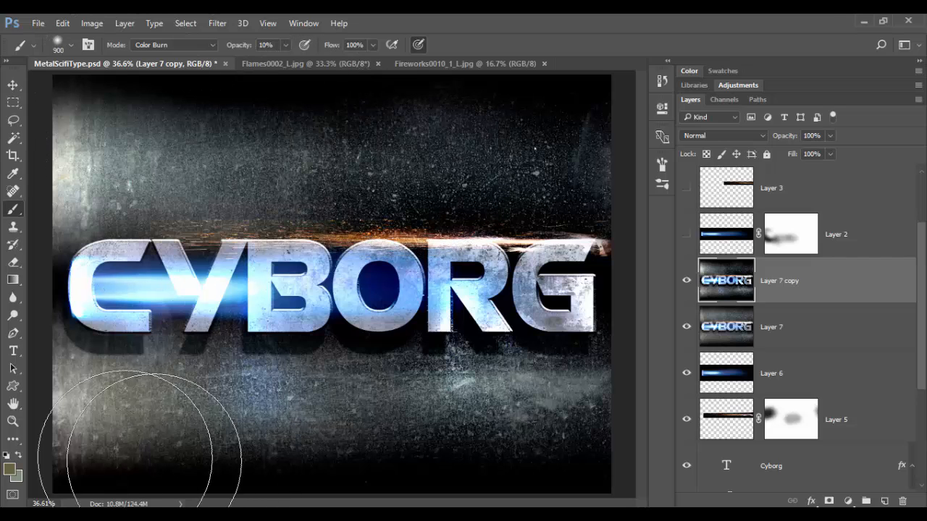
left_click(75, 426)
left_click(352, 426)
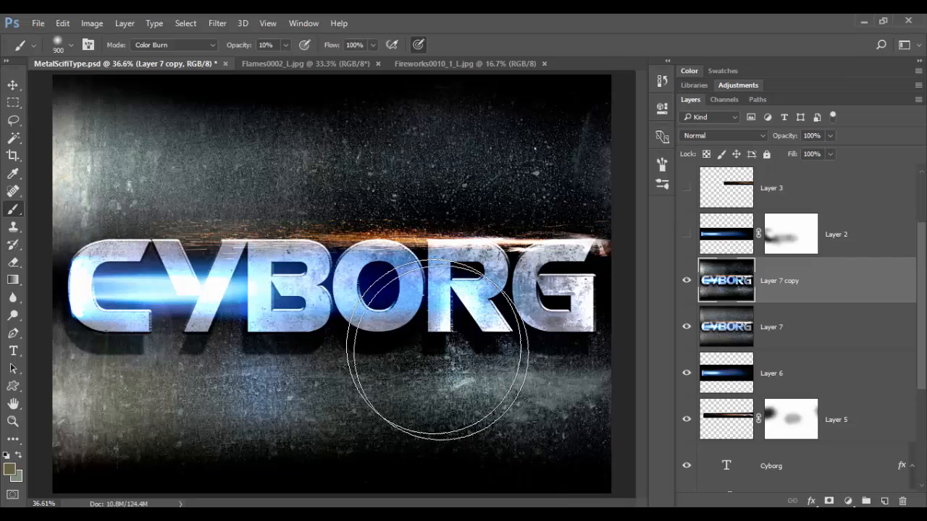
Compare the toned Layer 7 copy with the hidden Layer 4 copy by toggling the latter's visibility
key("z")
scroll(691, 255, "up", 2)
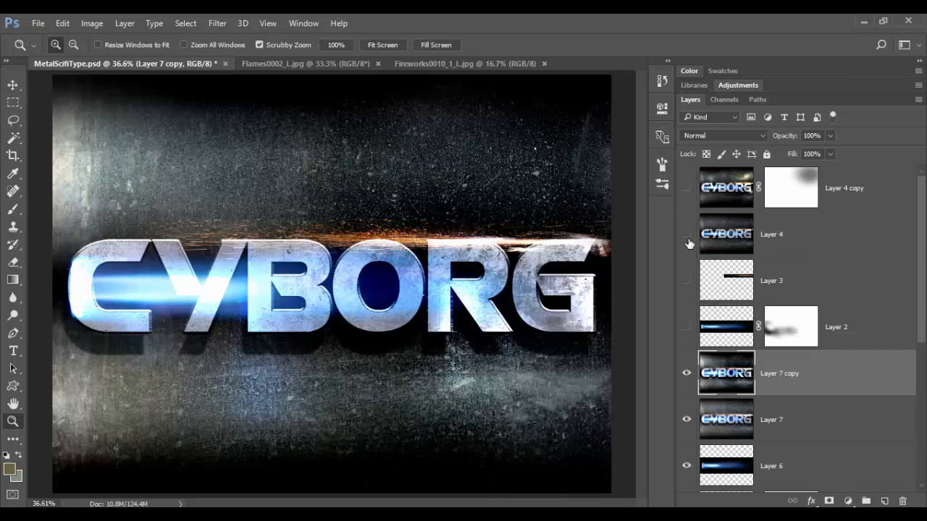
left_click(687, 191)
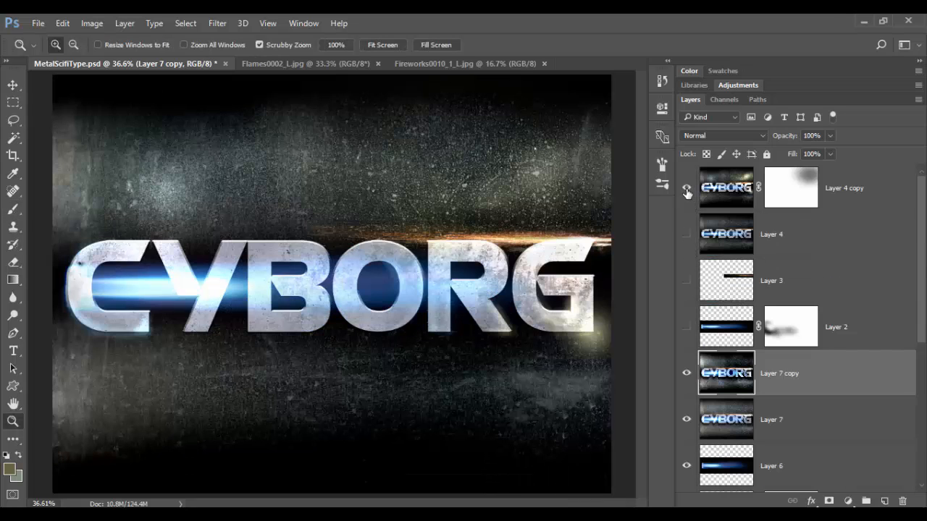
left_click(687, 191)
left_click(687, 191)
left_click(687, 191)
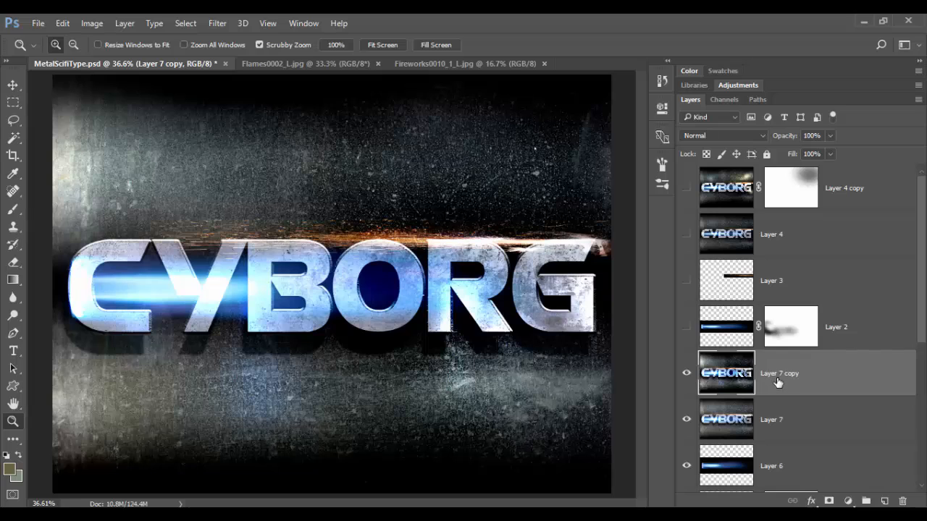
left_click(686, 189)
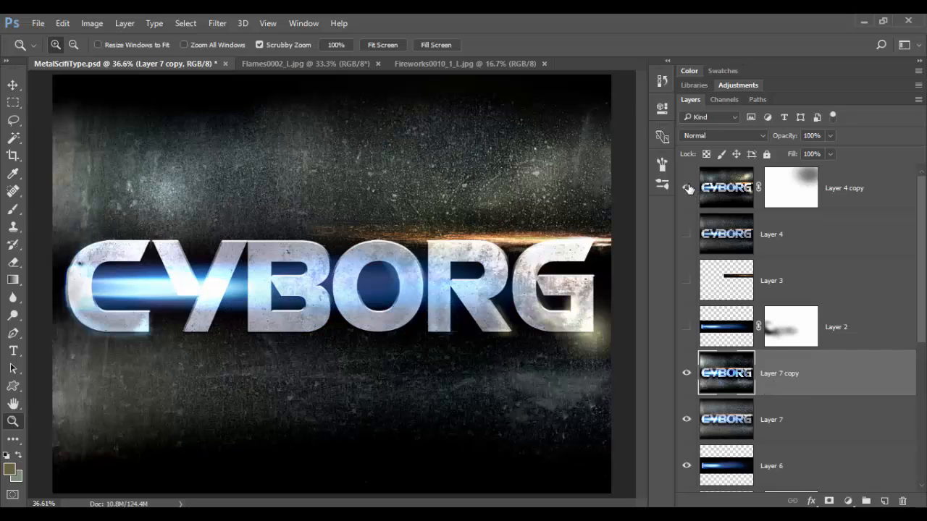
left_click(686, 188)
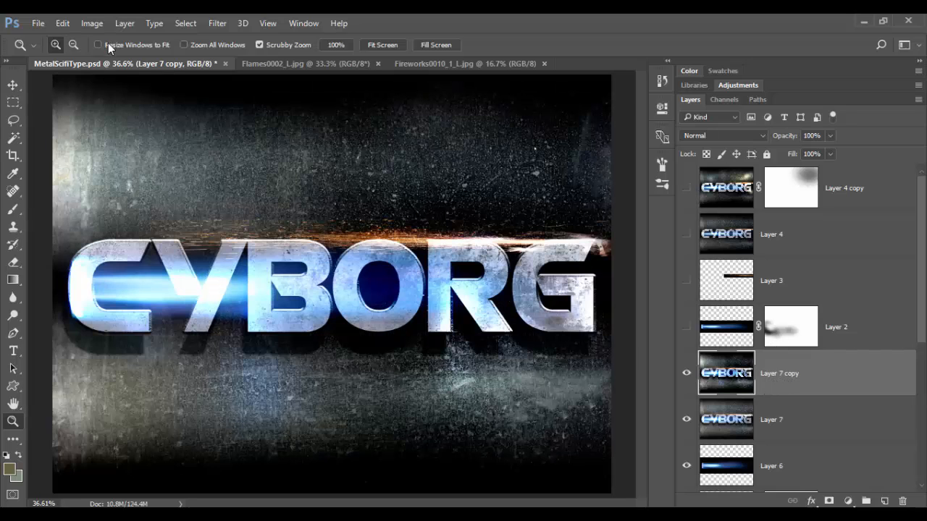
Set up a 300 px brush in Linear Dodge (Add) mode at 10% opacity with an orange foreground color
key("b")
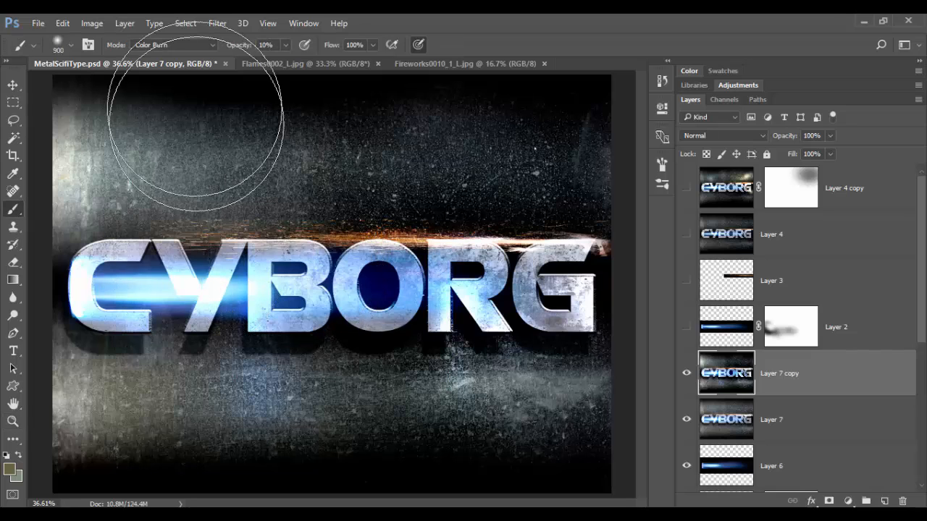
left_click(192, 45)
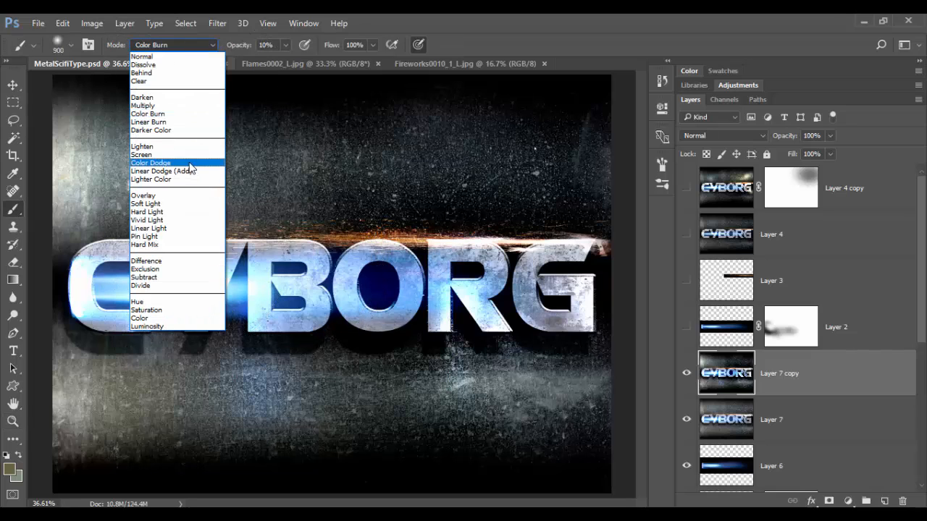
left_click(195, 171)
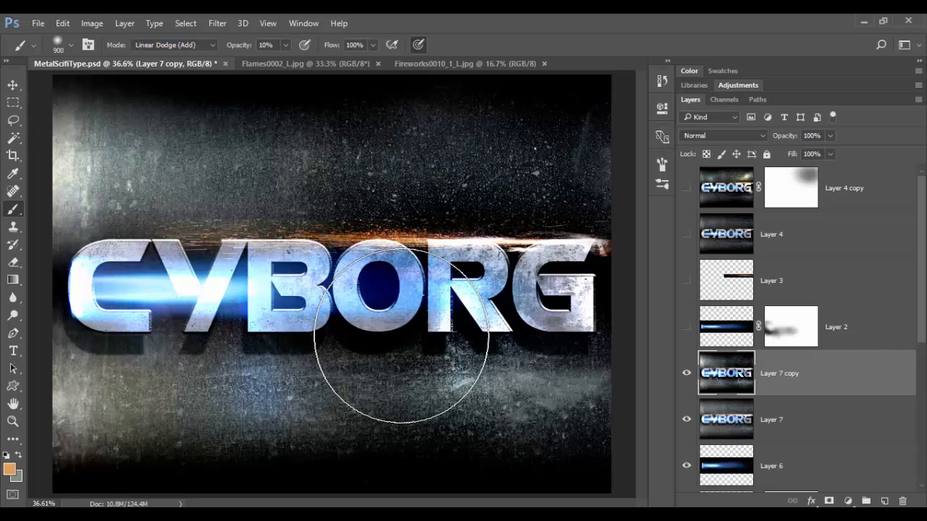
key("bracketright")
key("bracketright")
key("bracketleft")
key("bracketleft")
key("bracketleft")
key("bracketleft")
key("bracketleft")
key("bracketleft")
key("bracketleft")
key("bracketleft")
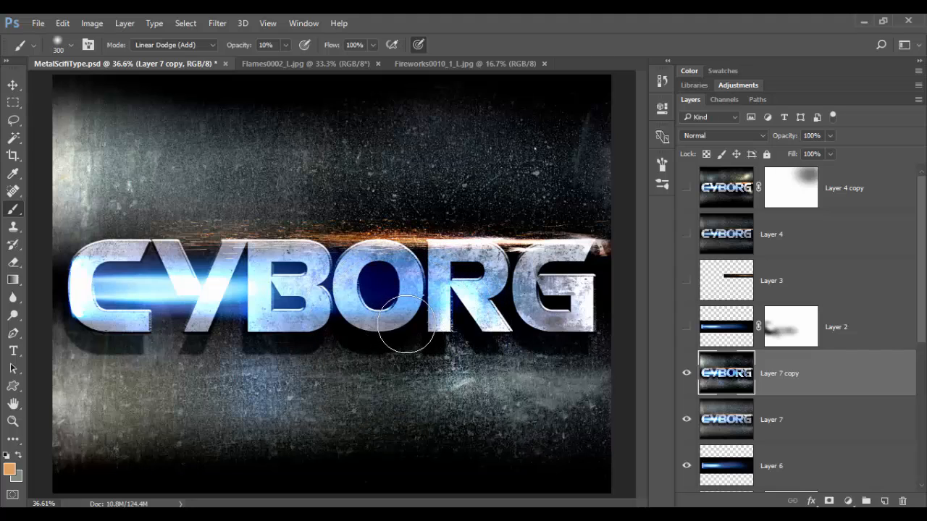
Try building up an orange glow at the base of the O, and undo its strokes
mouse_move(394, 318)
left_mouse_down()
mouse_move(346, 323)
mouse_move(400, 326)
mouse_move(410, 350)
mouse_move(368, 336)
left_mouse_up()
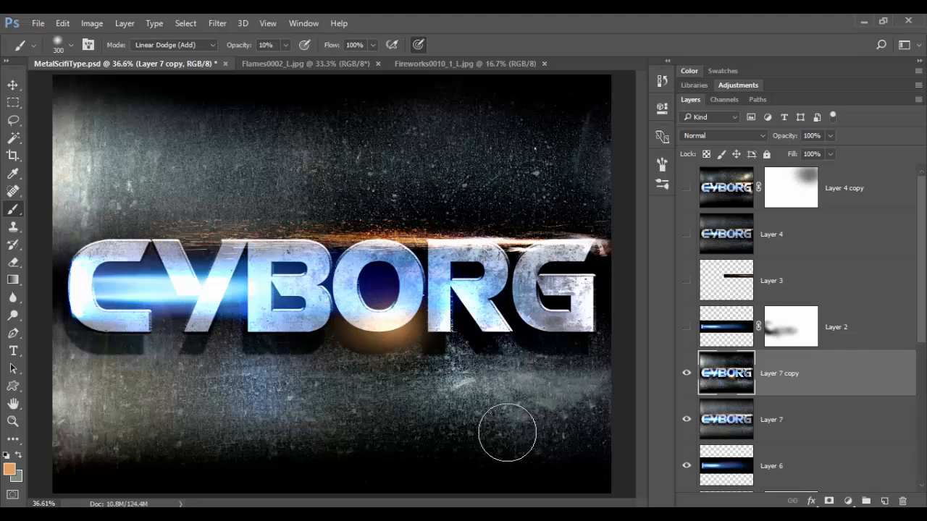
key("ctrl+alt+z")
key("ctrl+alt+z")
key("ctrl+alt+z")
key("ctrl+alt+z")
key("ctrl+alt+z")
key("ctrl+alt+z")
key("ctrl+alt+z")
key("ctrl+alt+z")
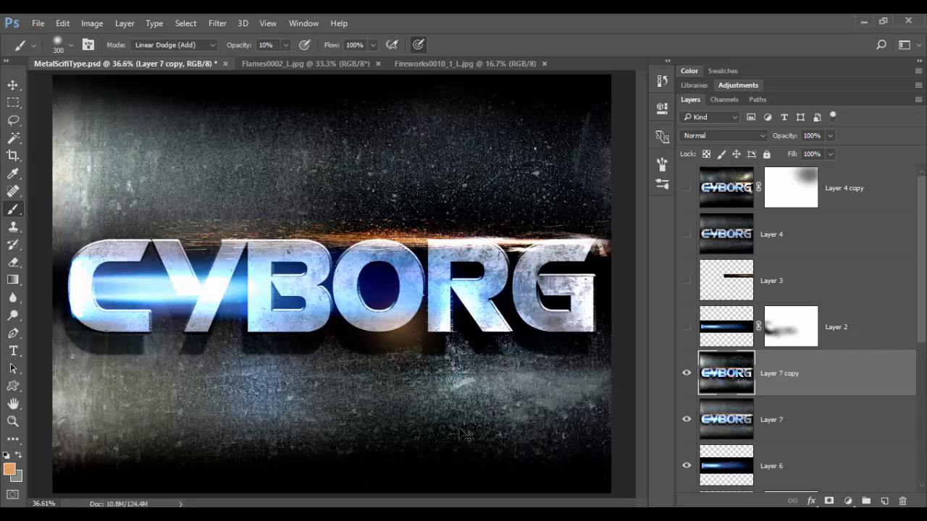
key("ctrl+alt+z")
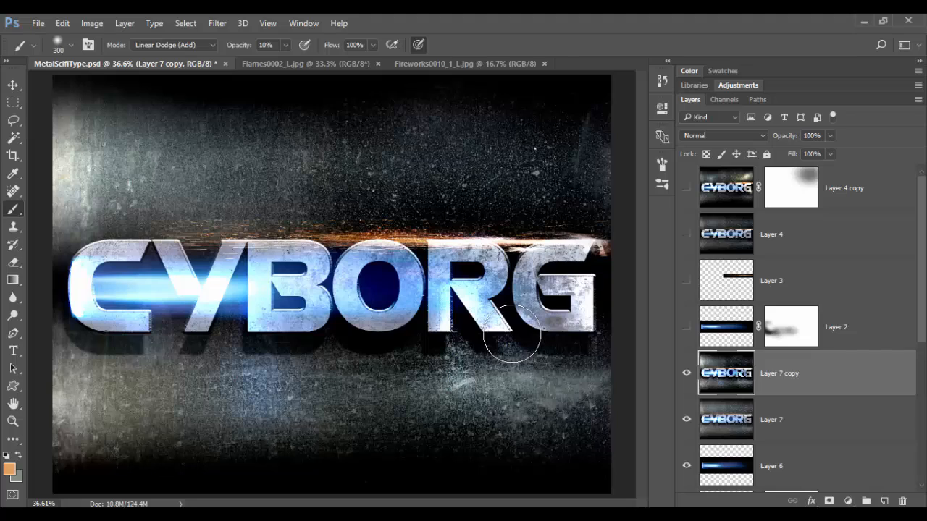
Build up an orange glow on the lower right foot of the R, varying the brush size between 150 and 500 px
left_click_drag(512, 336, 509, 327)
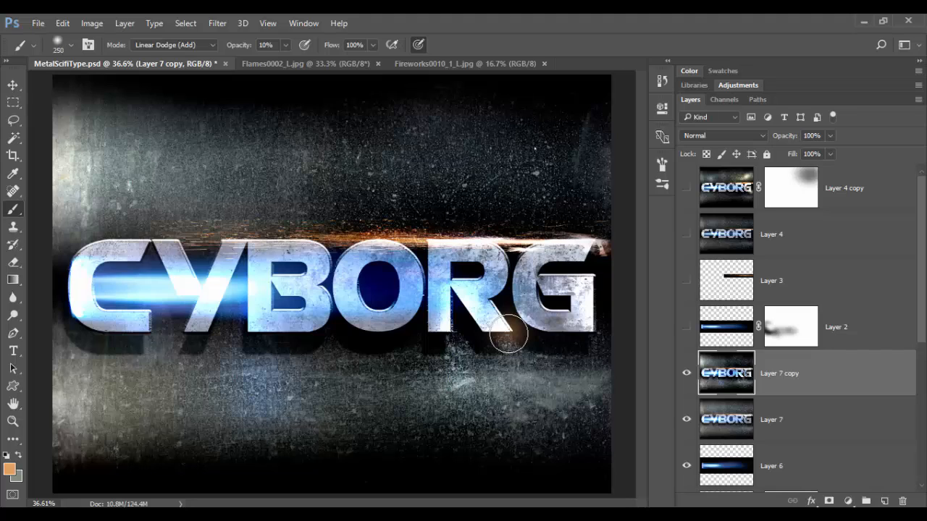
key("bracketleft")
key("bracketleft")
key("bracketleft")
key("bracketleft")
key("bracketleft")
key("bracketright")
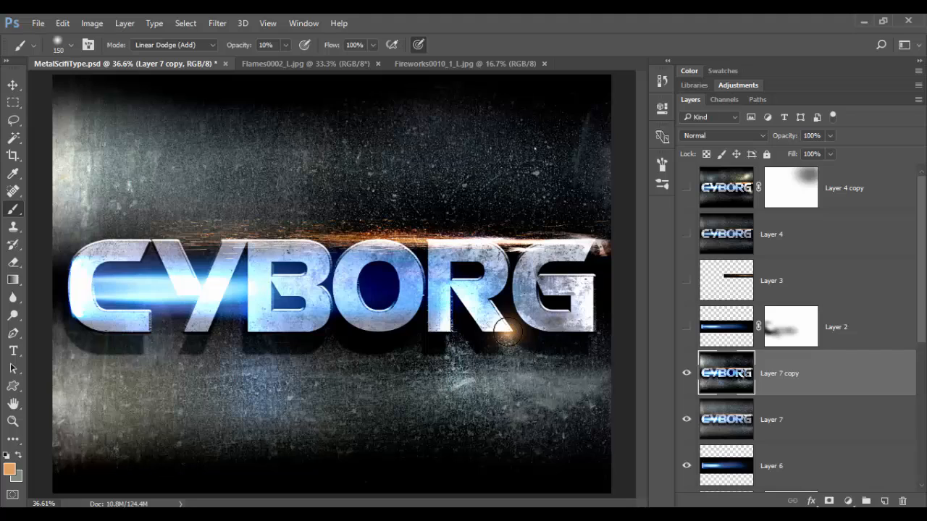
key("bracketright")
key("bracketright")
key("bracketright")
key("bracketright")
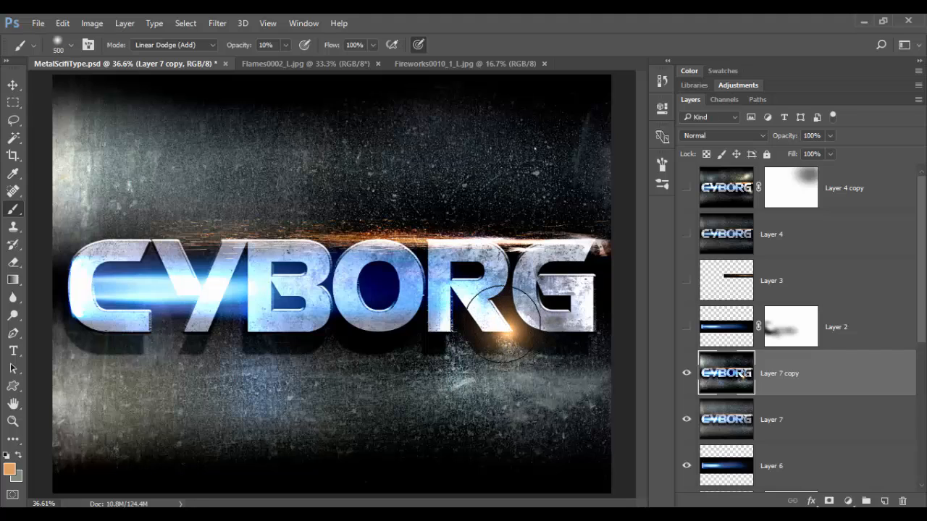
Intensify the orange glow's core with a 150 px brush and spread its light onto the metal below at 400 to 500 px
key("bracketleft")
key("bracketleft")
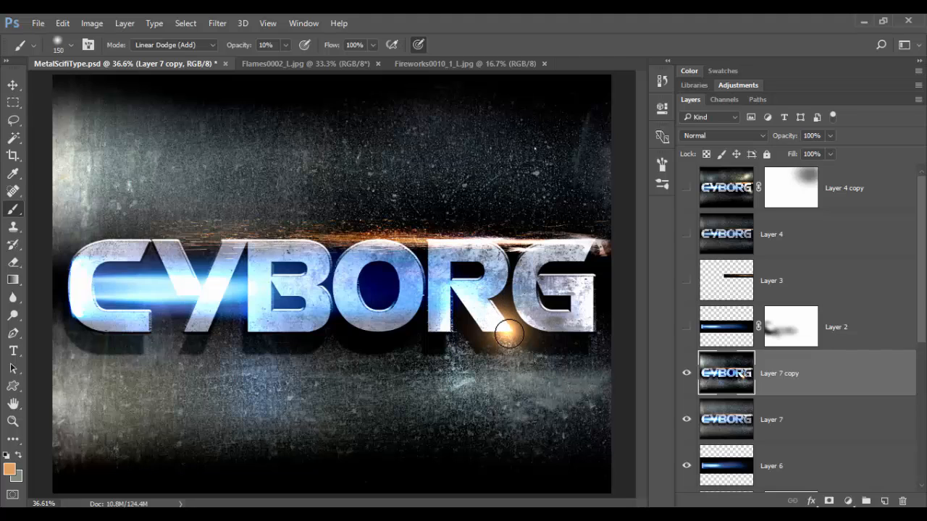
key("bracketright")
key("bracketright")
key("bracketright")
key("bracketright")
key("bracketright")
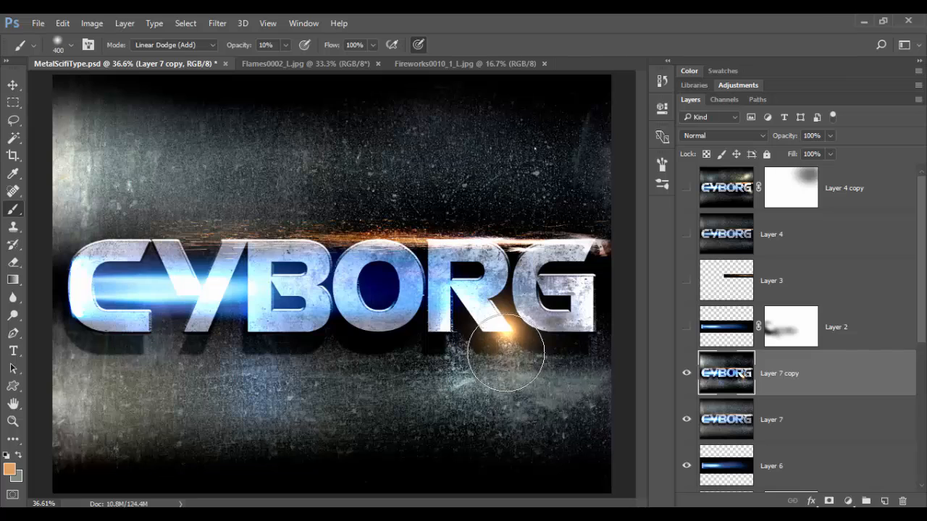
key("bracketright")
key("bracketright")
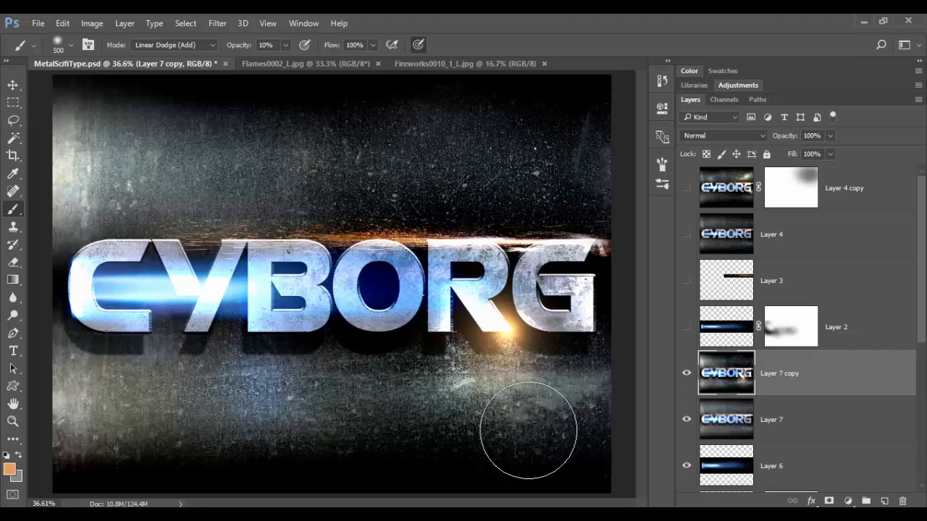
Sample blue from the light streak and paint a blue glow on the upper left corner of the C with a 200 px brush
left_click(234, 298, "alt")
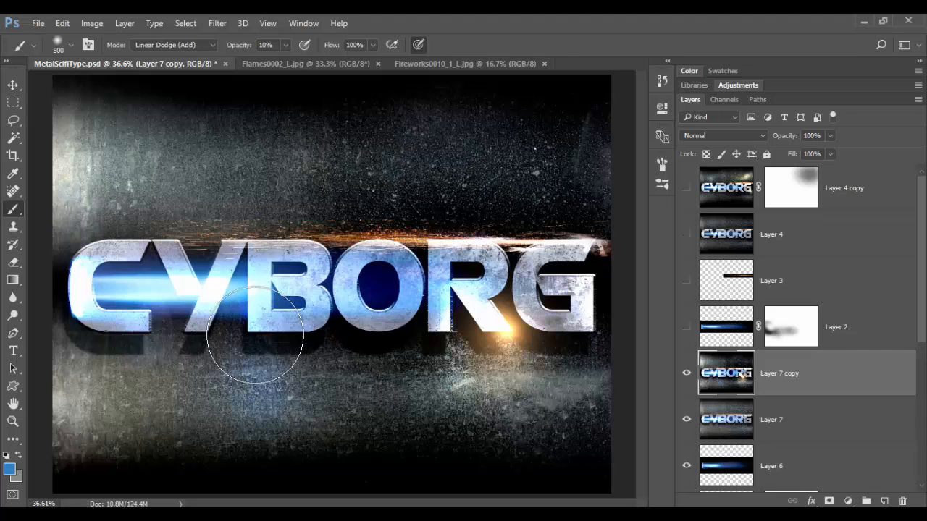
key("bracketleft")
key("bracketleft")
key("bracketleft")
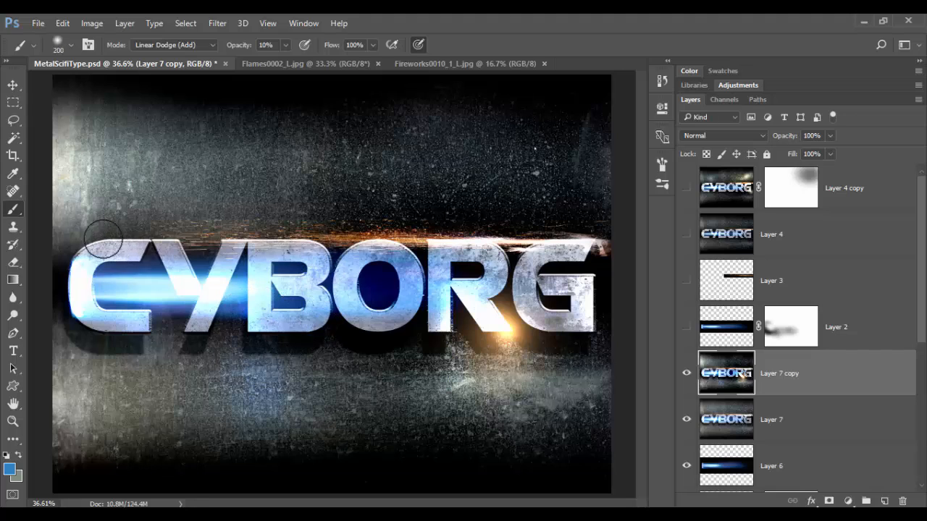
mouse_move(117, 236)
left_mouse_down()
mouse_move(121, 229)
mouse_move(110, 227)
mouse_move(79, 235)
mouse_move(118, 231)
mouse_move(84, 239)
mouse_move(108, 233)
mouse_move(103, 227)
mouse_move(97, 239)
left_mouse_up()
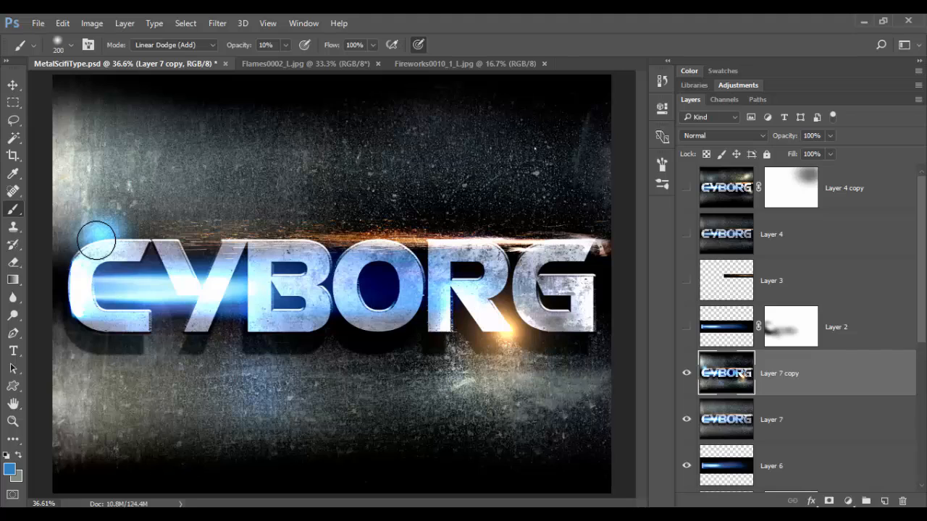
key("bracketleft")
key("bracketleft")
key("bracketleft")
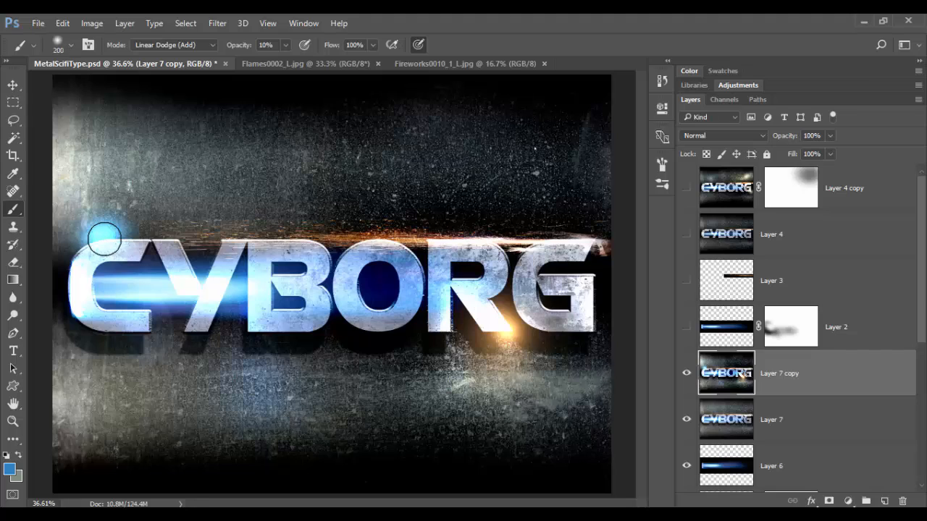
Widen the blue glow on the C with a 300 px brush and brighten its center with sampled white at 90 px
key("bracketright")
key("bracketright")
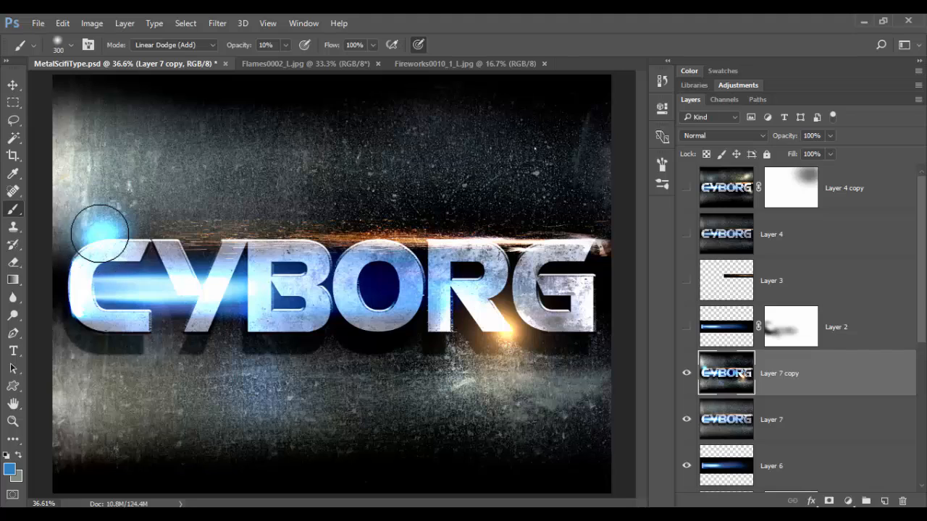
key("bracketleft")
key("bracketleft")
key("bracketleft")
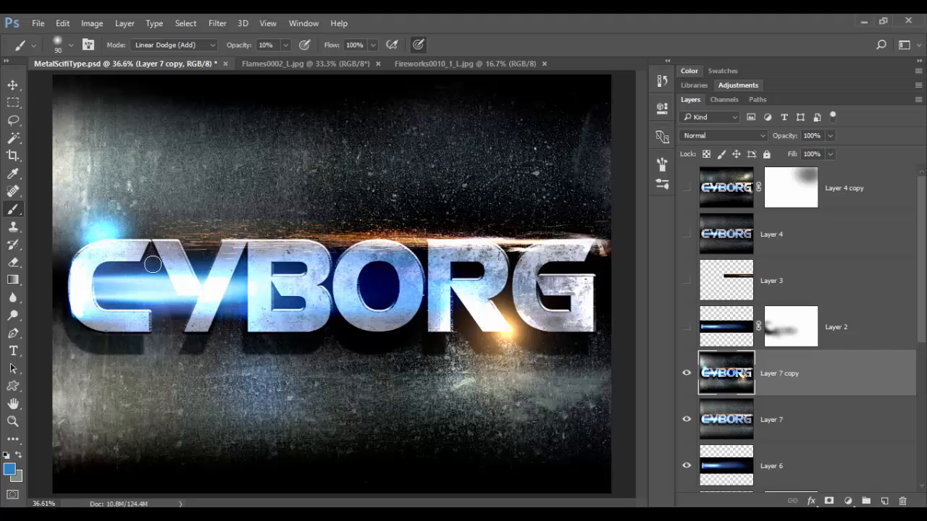
left_click(185, 278, "alt")
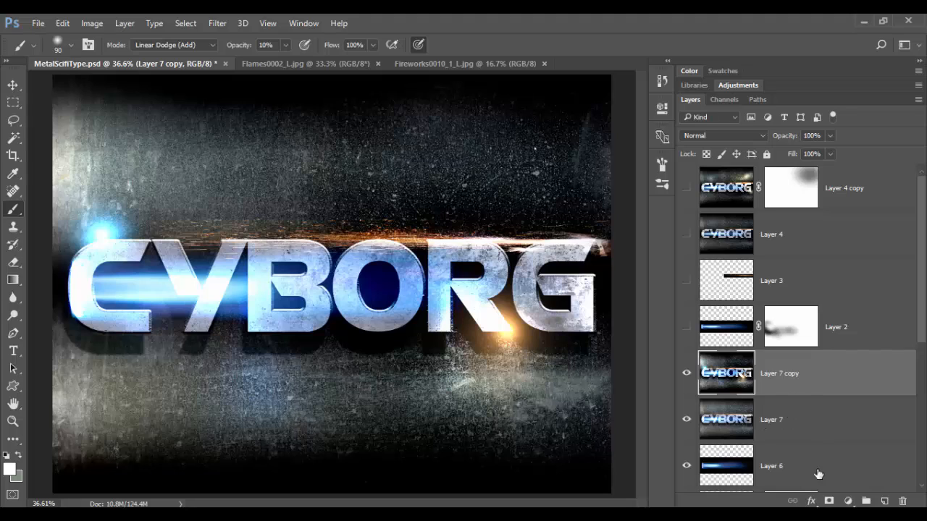
Add a mask to Layer 7 copy and hide the blue glow by painting black with a 250 px brush in Normal mode at 100% opacity
left_click(829, 501)
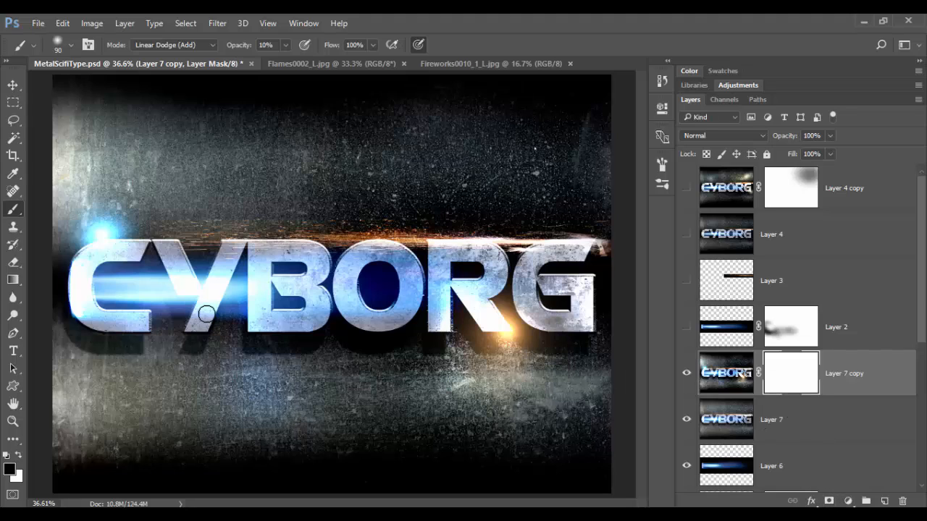
left_click(210, 46)
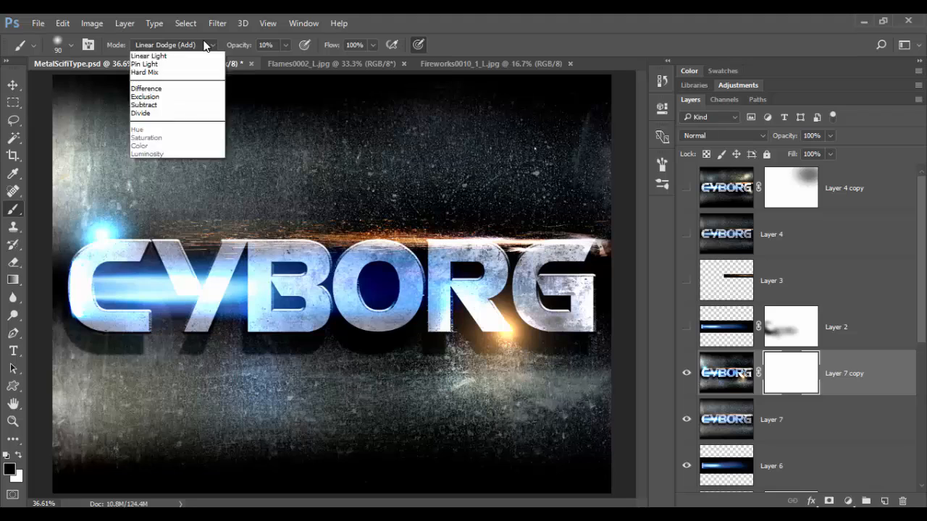
left_click(195, 56)
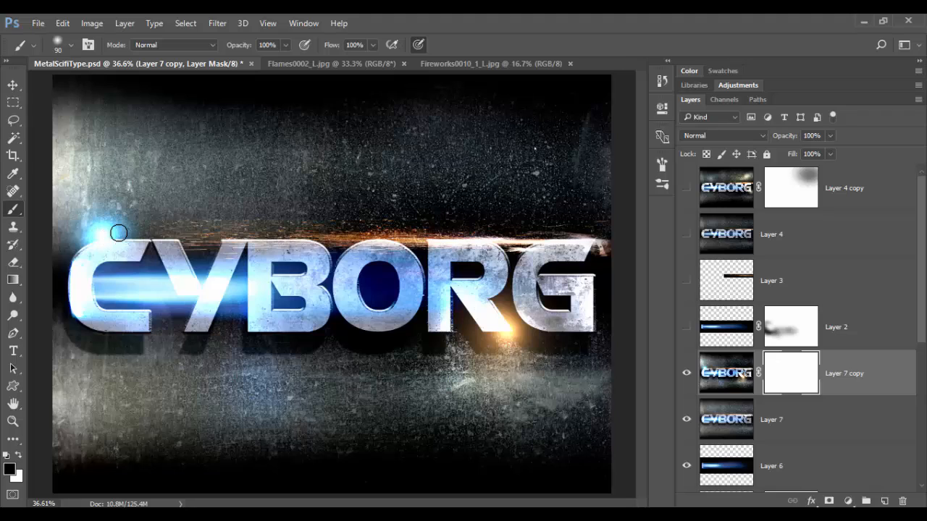
key("bracketright")
key("bracketright")
key("bracketright")
key("bracketright")
mouse_move(106, 226)
left_mouse_down()
mouse_move(66, 255)
mouse_move(77, 231)
mouse_move(186, 197)
left_mouse_up()
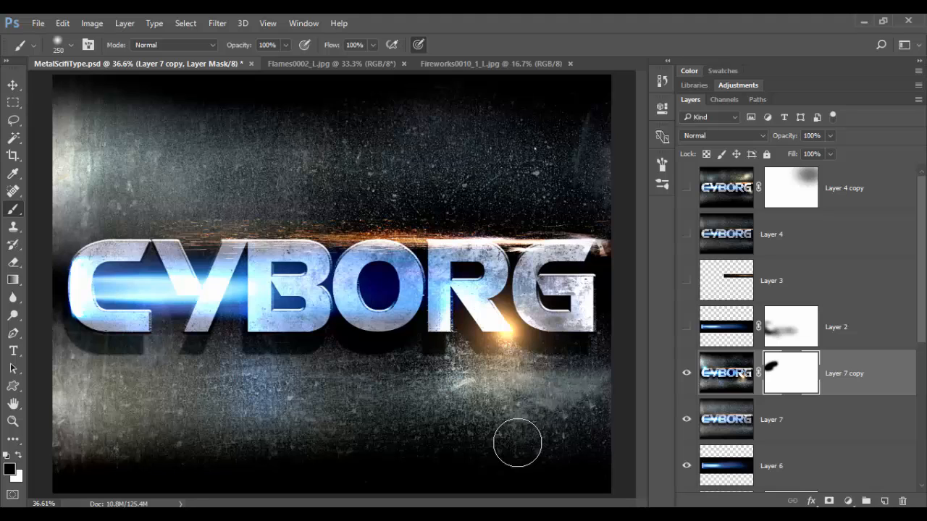
View the flames and fireworks source images and return to MetalScifiType.psd
left_click(329, 65)
left_click(481, 64)
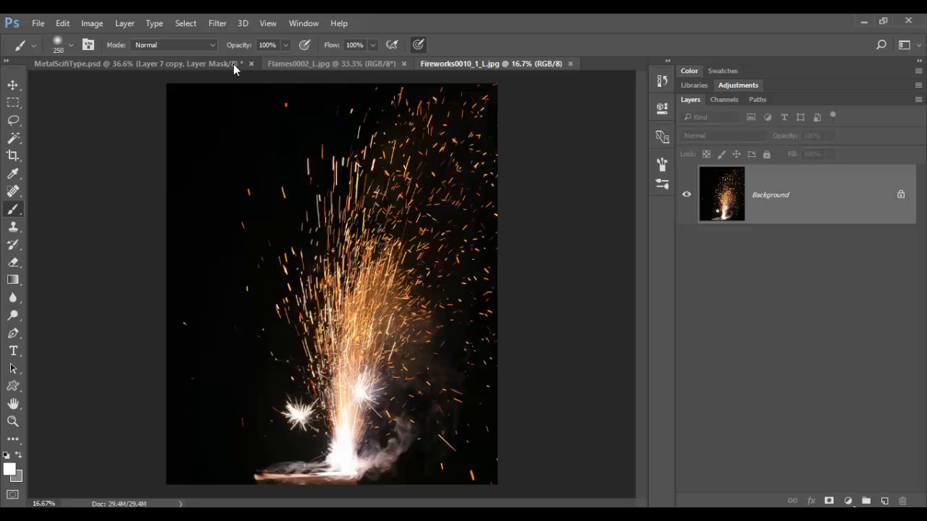
left_click(161, 64)
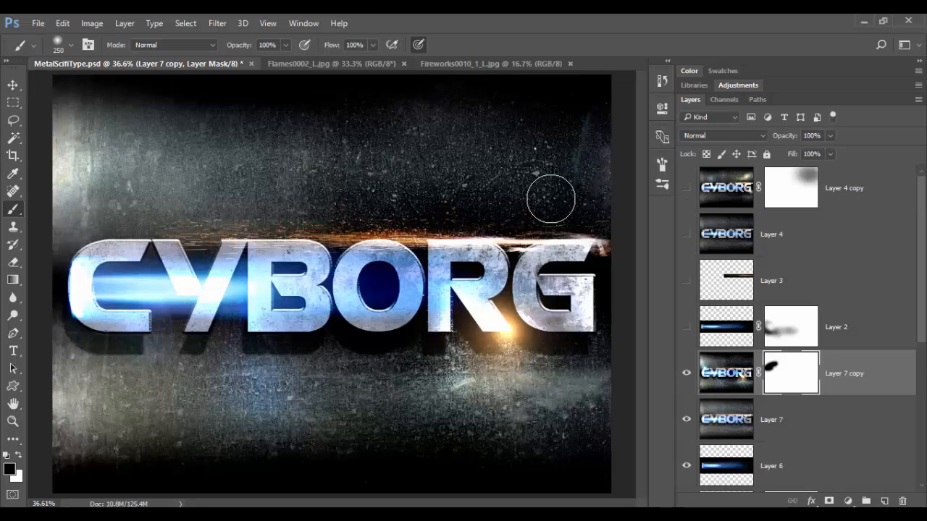